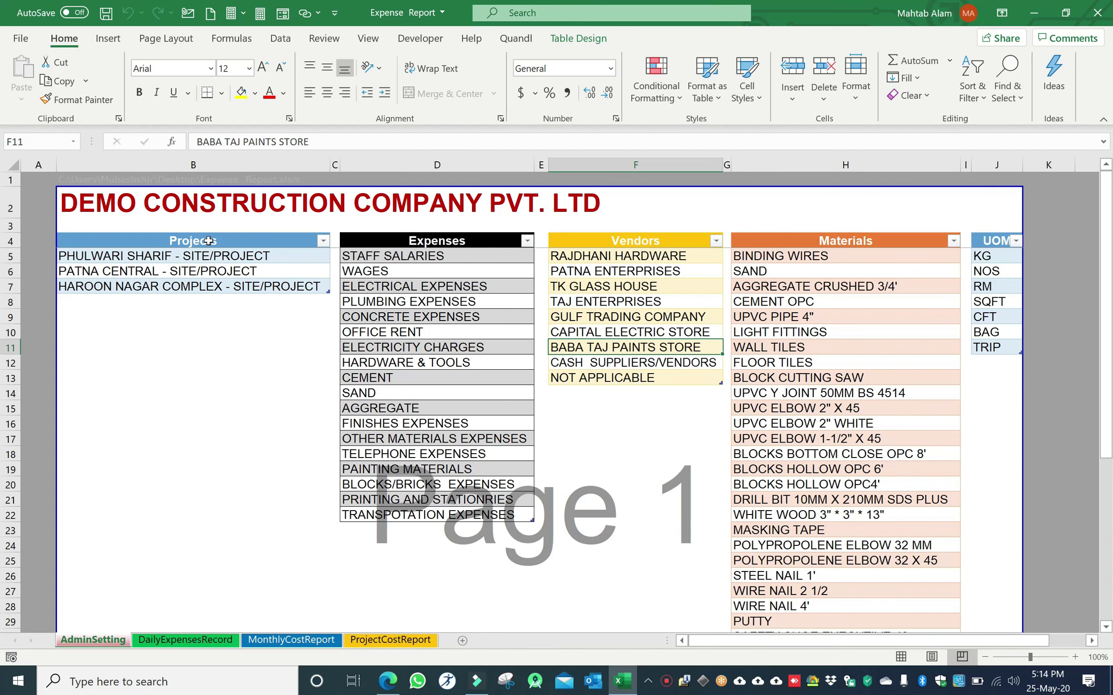
- Review the Projects, Expenses and Vendors lists on the AdminSetting sheet, highlighting each list in turn
left_click_drag(209, 240, 200, 279)
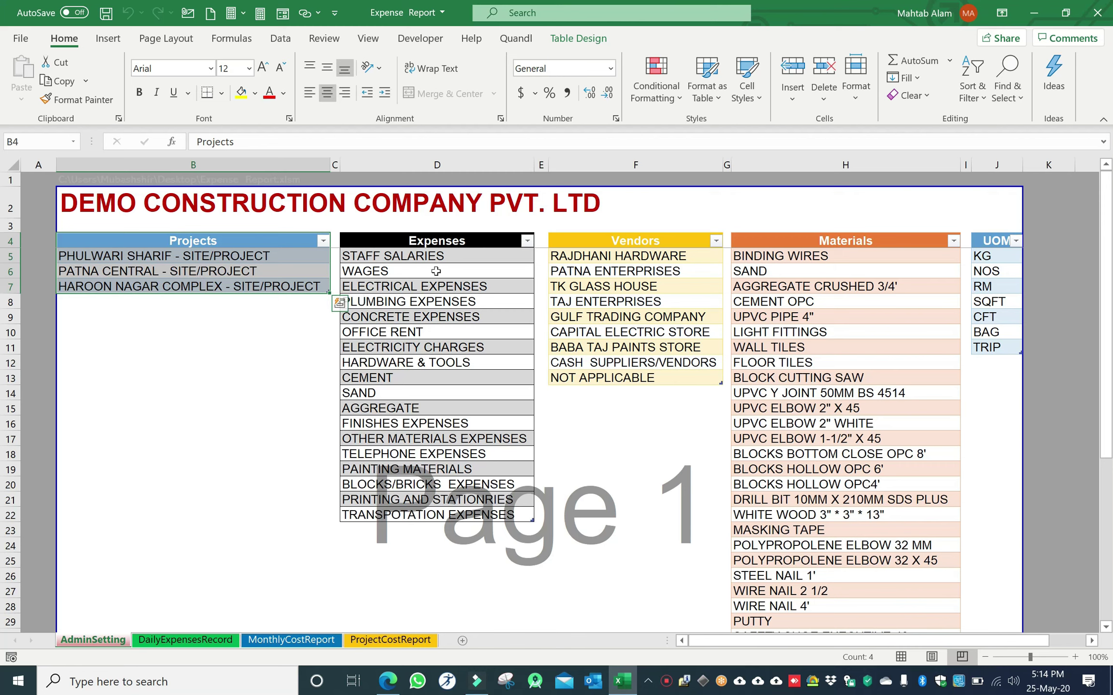
left_click_drag(436, 241, 408, 514)
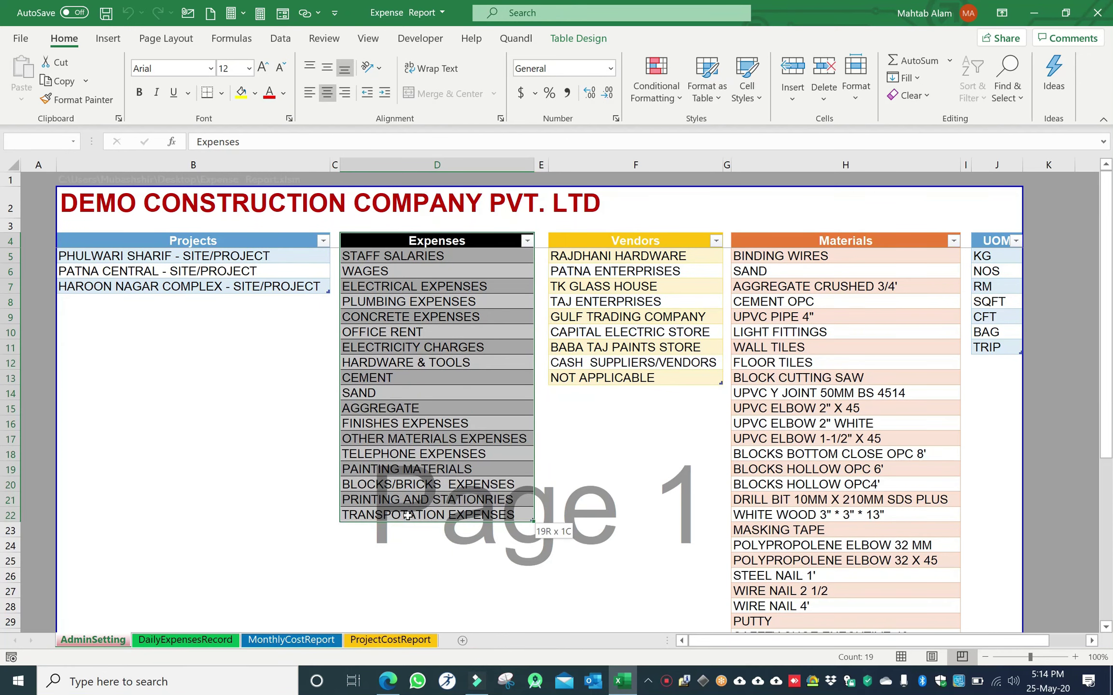
left_click_drag(408, 515, 408, 516)
left_click_drag(633, 235, 627, 372)
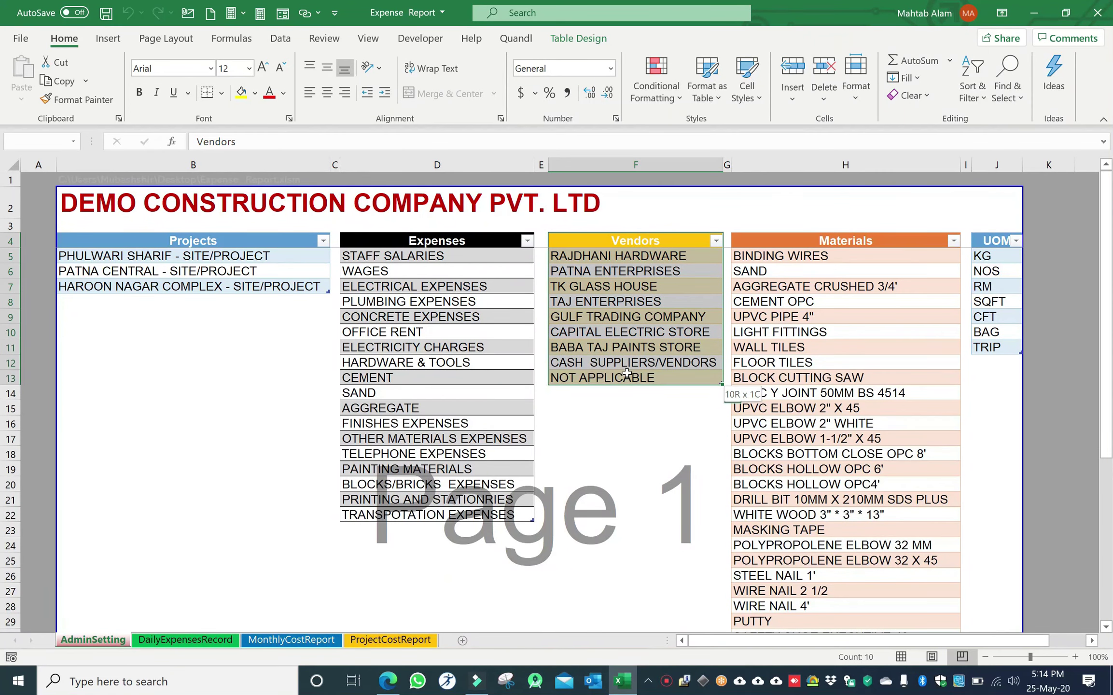
left_click_drag(627, 372, 626, 372)
left_click_drag(622, 241, 624, 372)
left_click_drag(624, 372, 624, 371)
- Examine the Materials list on the AdminSetting sheet from its header through the last material
left_click(843, 240)
left_click_drag(845, 265, 828, 502)
left_click_drag(848, 241, 822, 577)
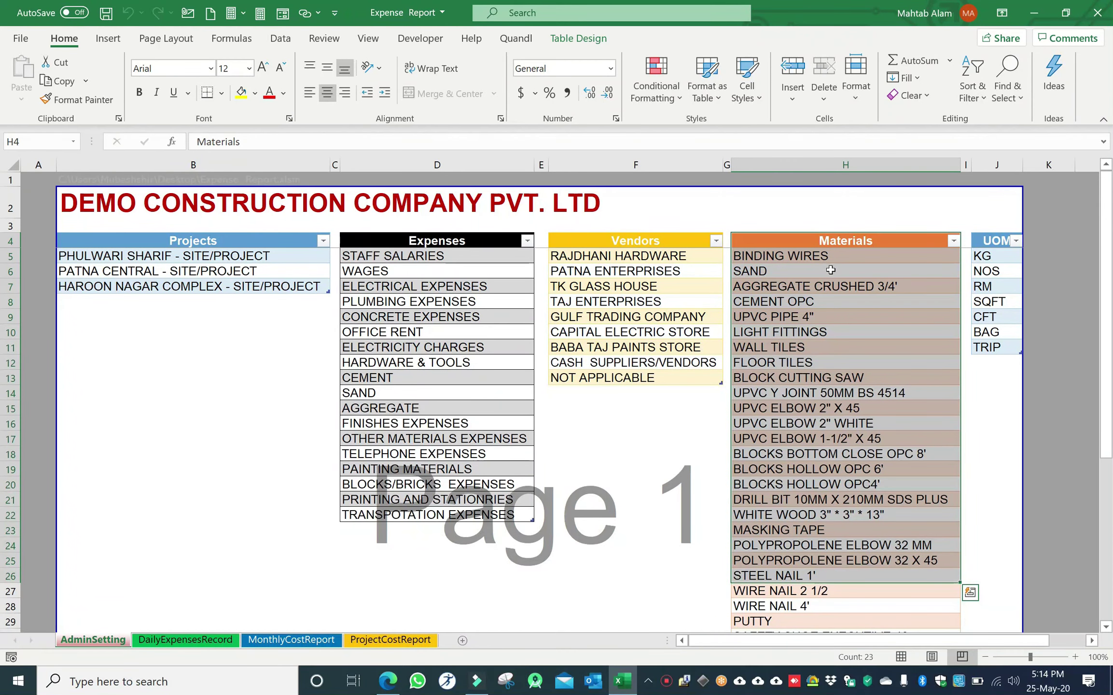
scroll(822, 442, "down", 3)
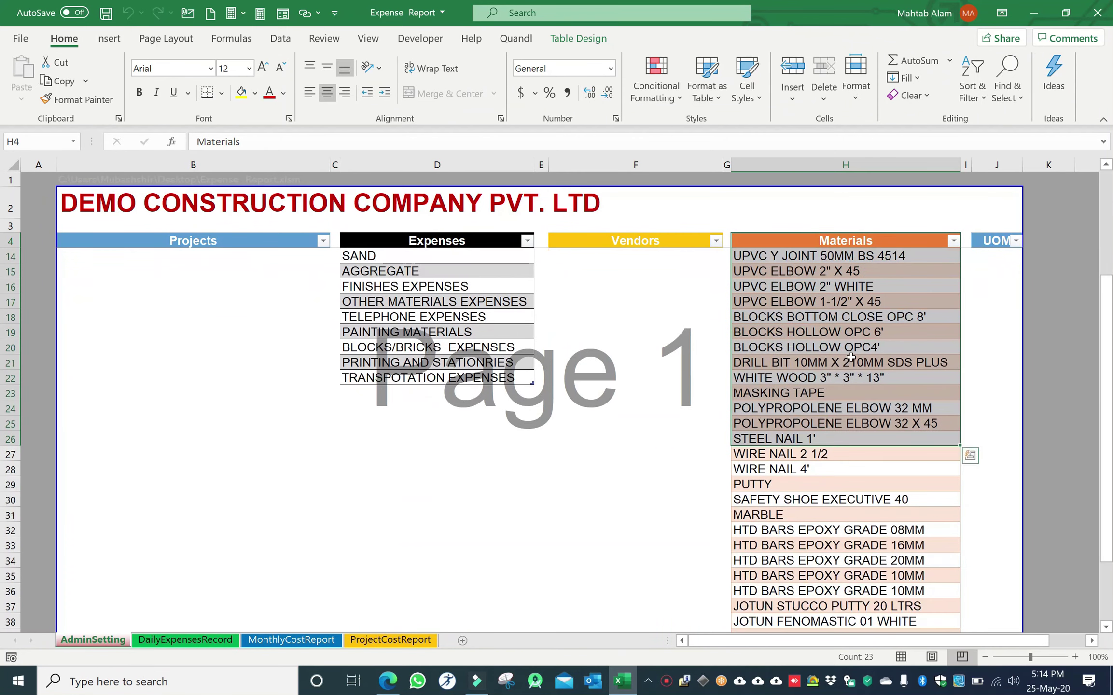
scroll(840, 386, "up", 3)
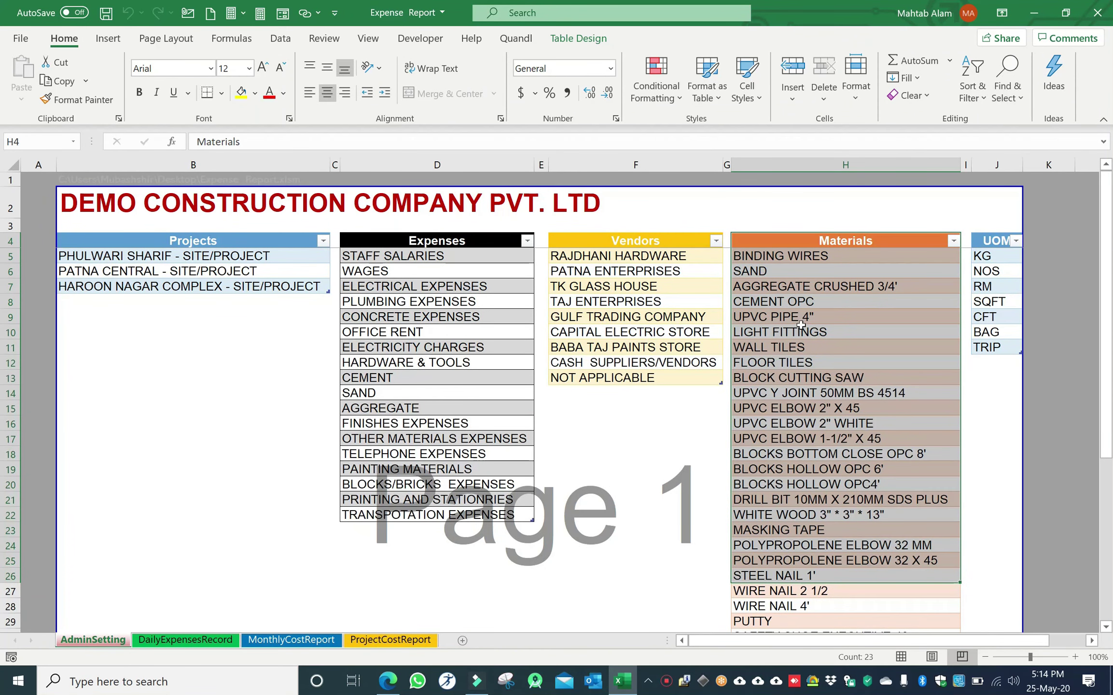
scroll(830, 352, "down", 8)
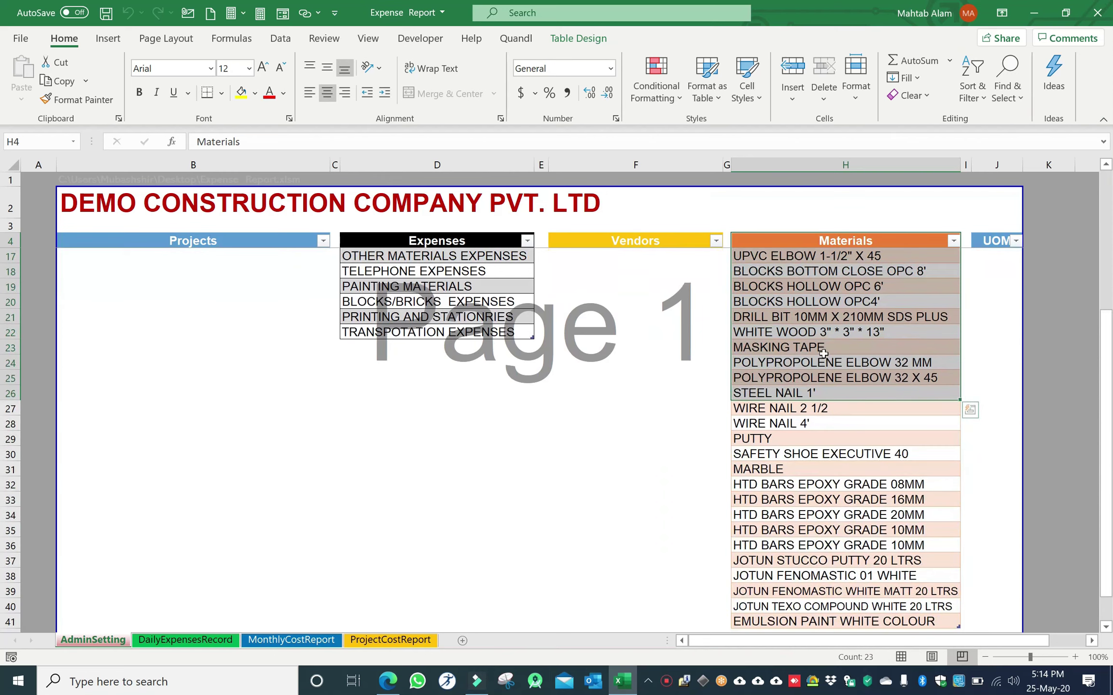
scroll(815, 367, "up", 8)
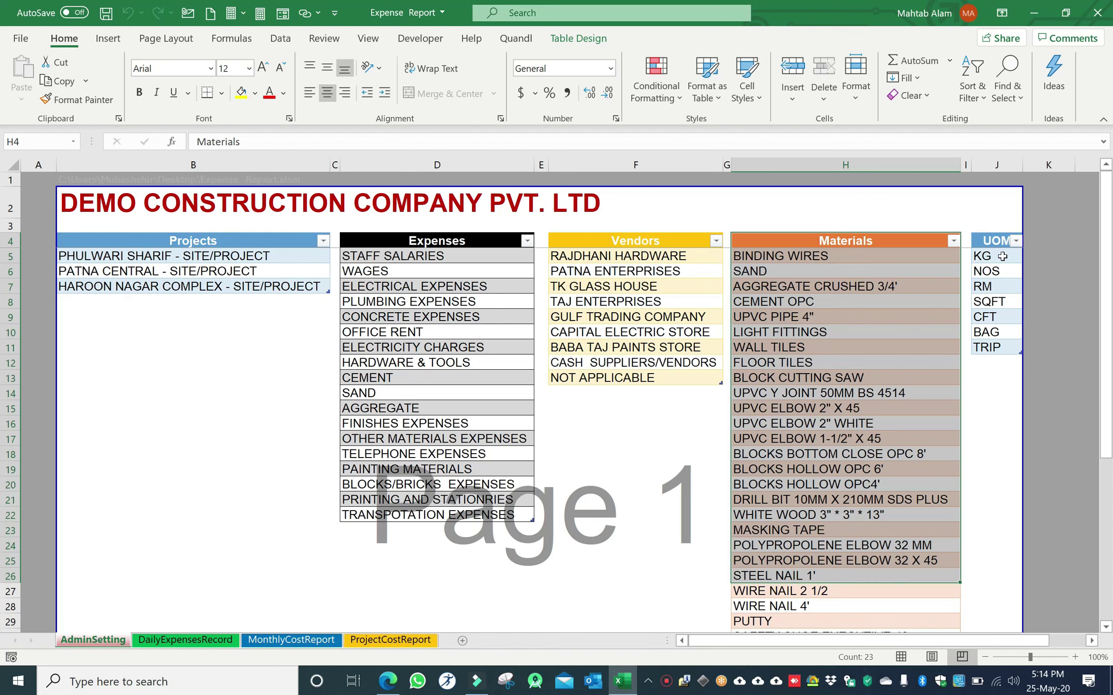
- Review the UOM list on the AdminSetting sheet, checking the RM, SQFT and CFT units individually
left_click_drag(994, 240, 988, 346)
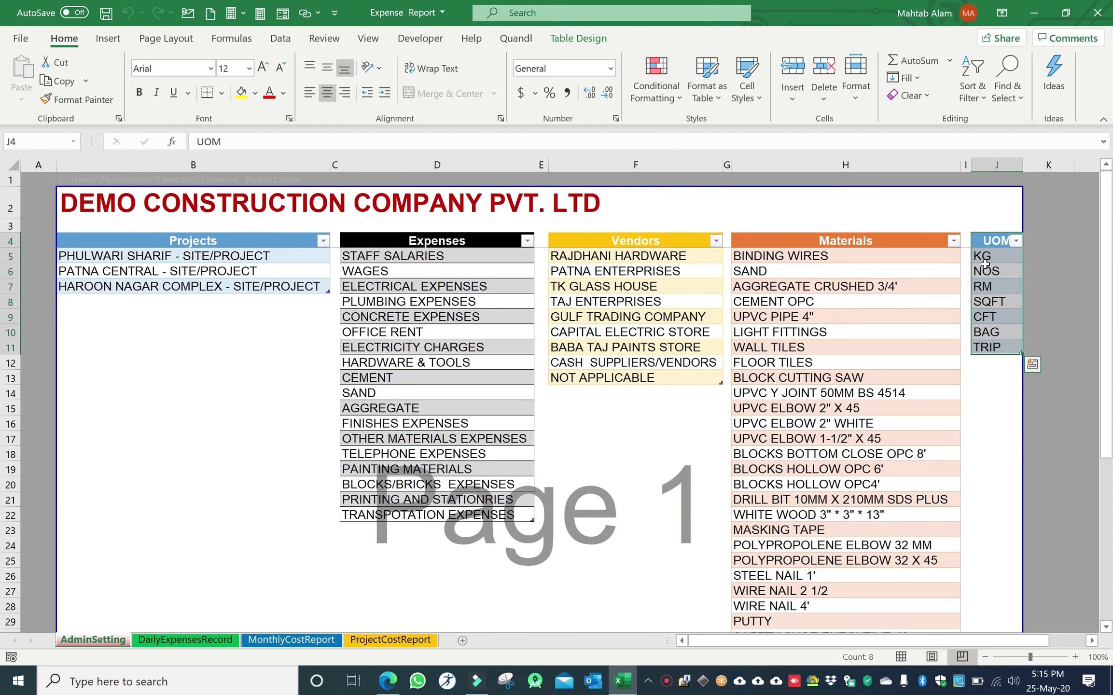
left_click(997, 287)
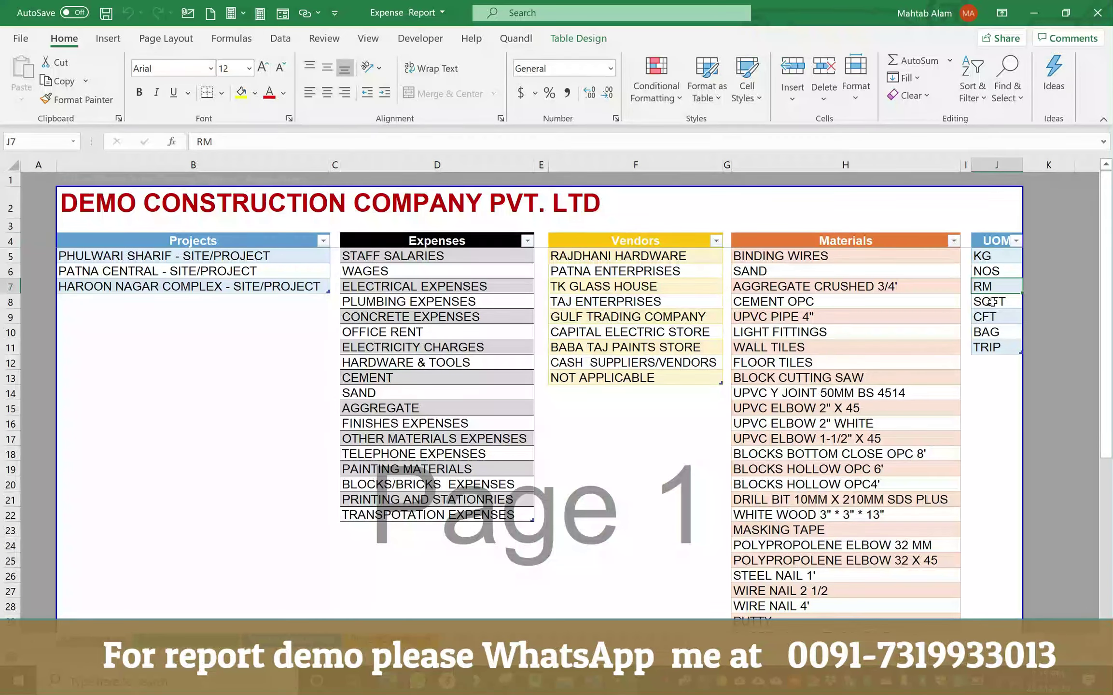
left_click(990, 302)
left_click(987, 317)
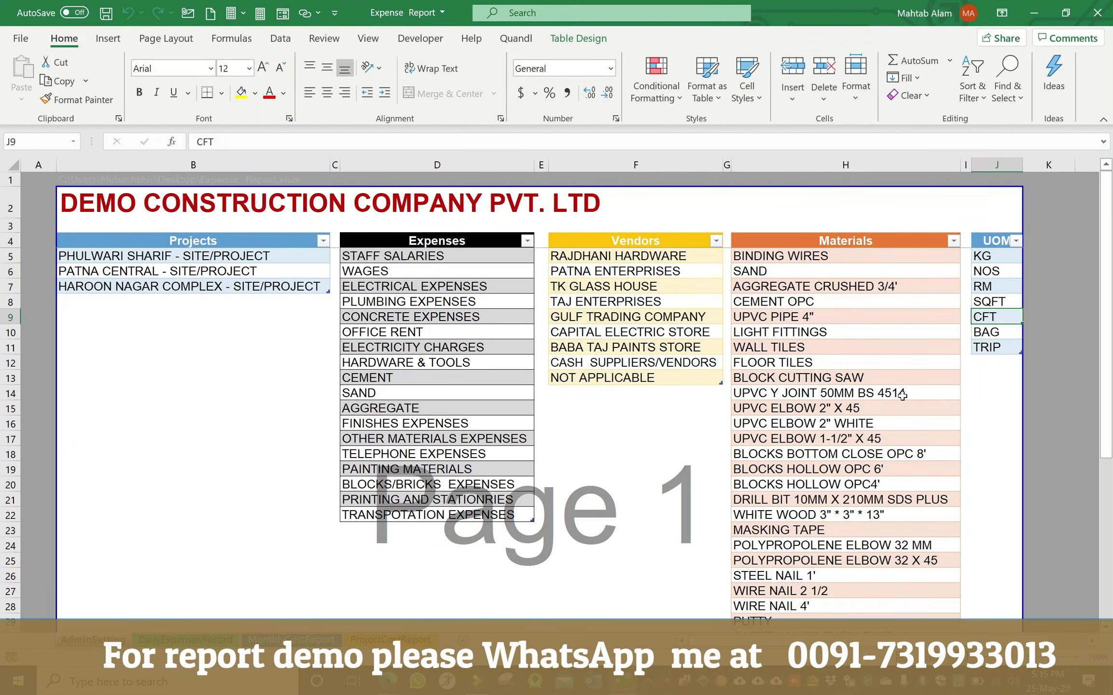
left_click_drag(995, 257, 992, 356)
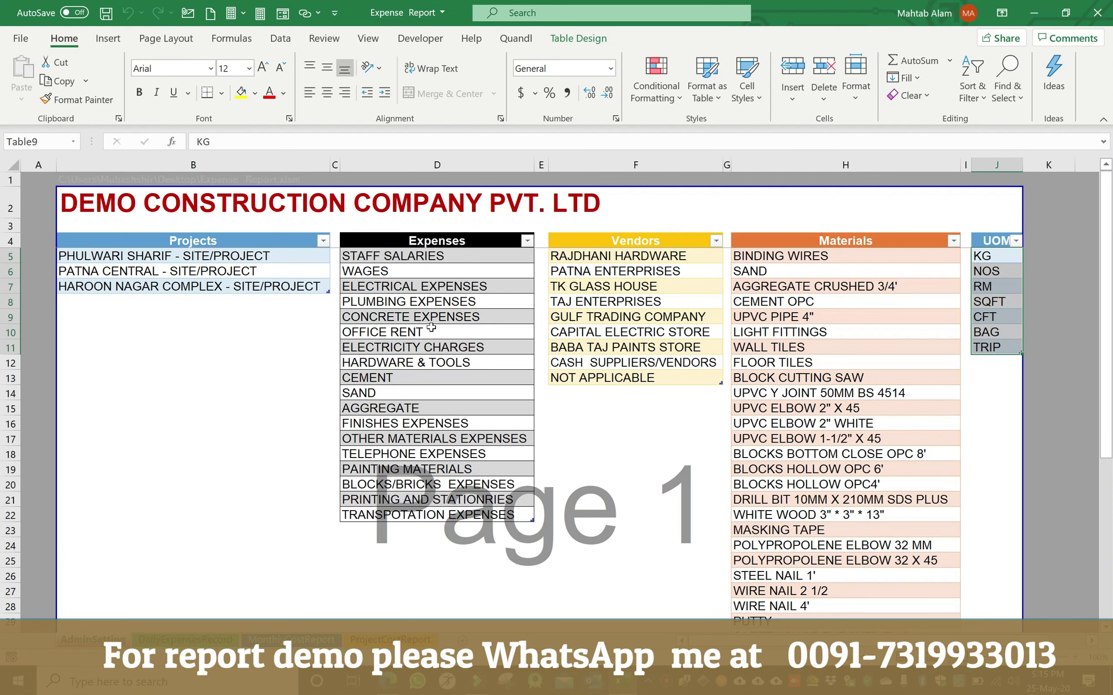
- Open the DailyExpensesRecord sheet and examine the March and April 2020 expense entries across all columns
left_click(188, 640)
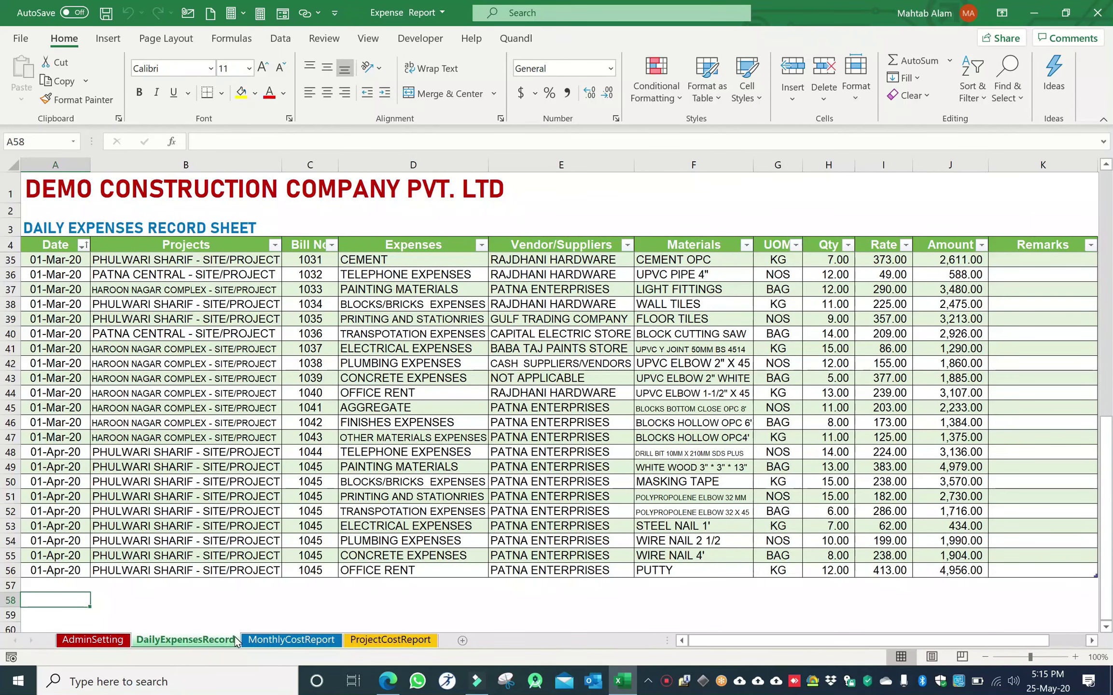
scroll(292, 409, "down", 3)
scroll(292, 409, "up", 3)
left_click_drag(67, 265, 1027, 570)
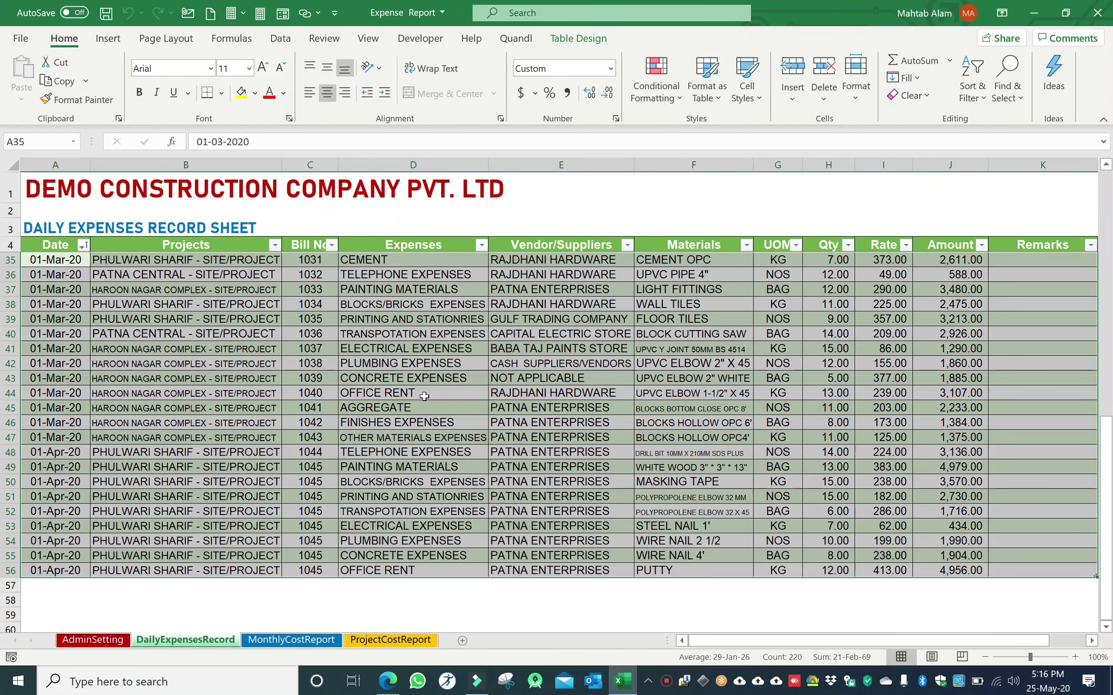
scroll(215, 387, "down", 3)
scroll(215, 388, "up", 2)
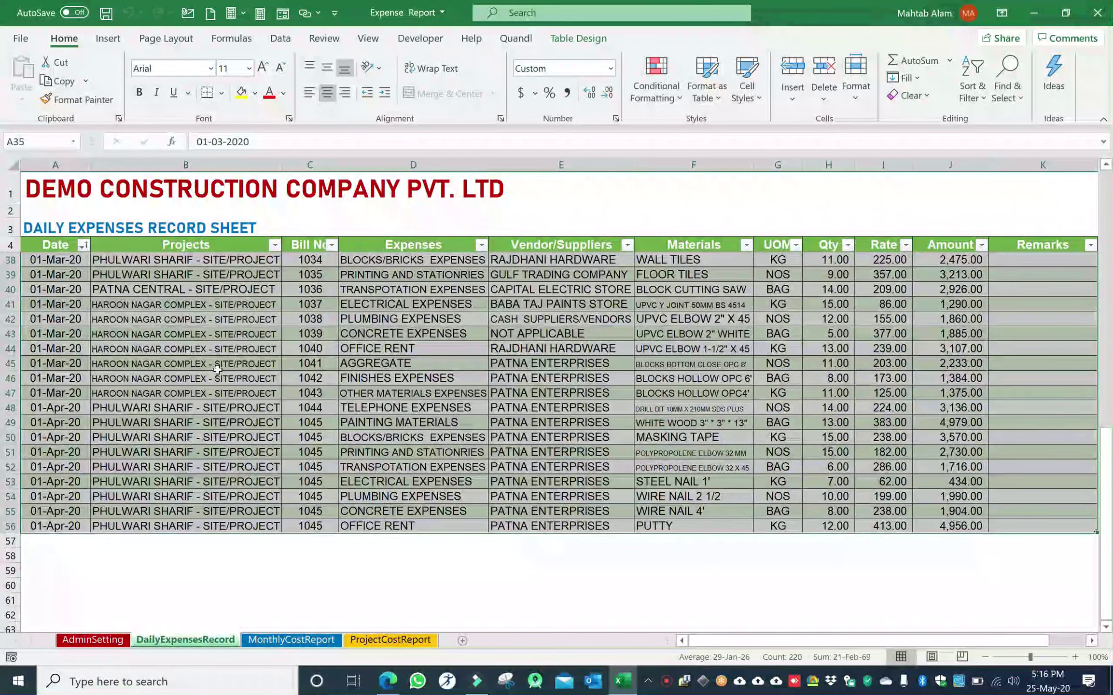
scroll(146, 380, "down", 1)
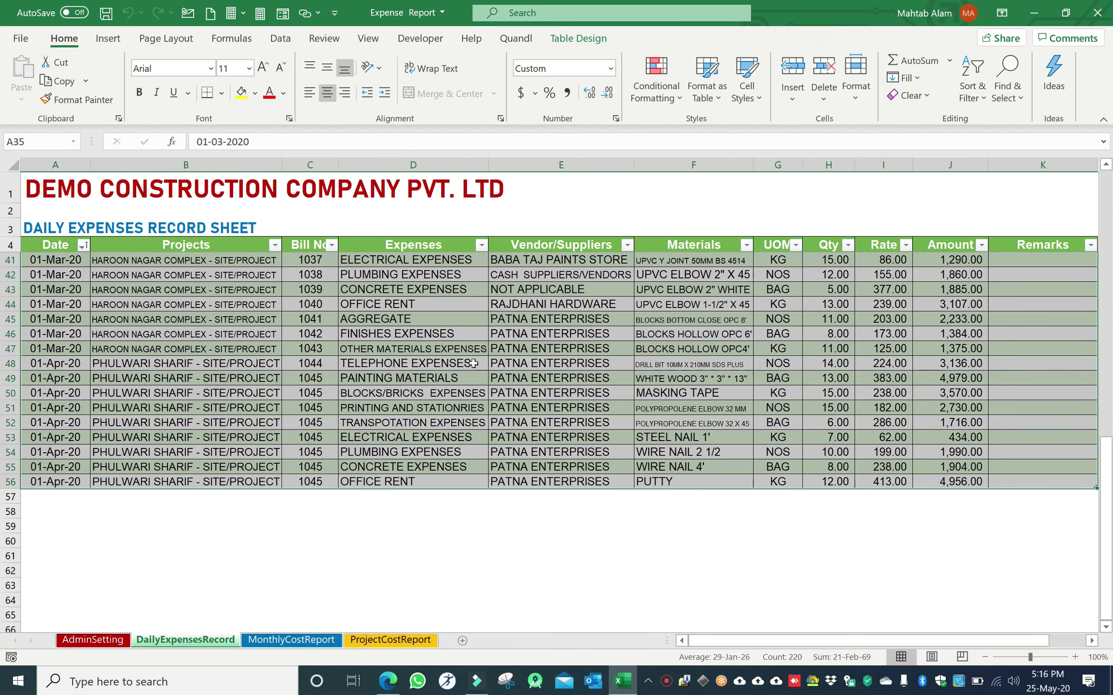
- Look through the daily expense entries from January to April 2020, including the Materials and Remarks columns
left_click(708, 334)
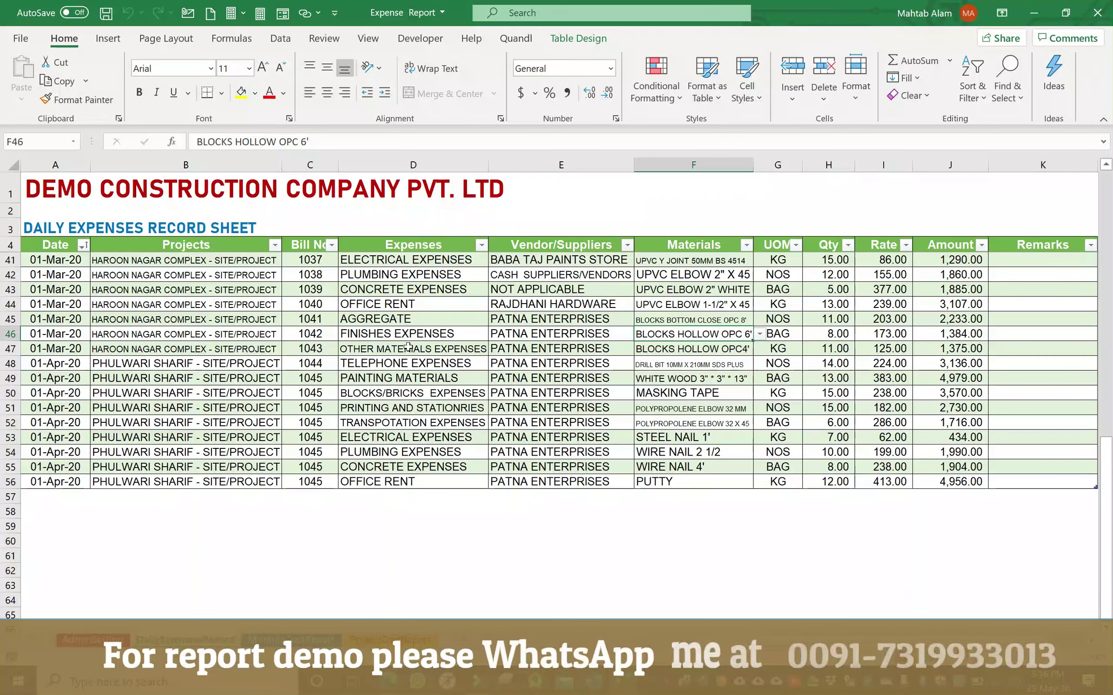
scroll(136, 331, "up", 12)
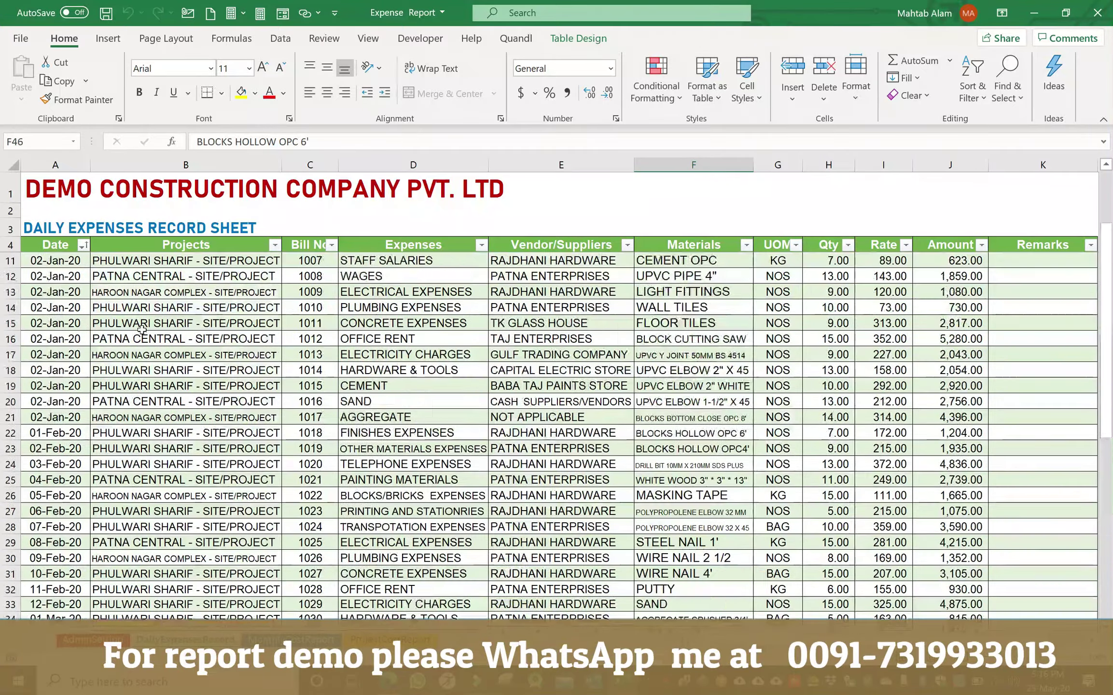
scroll(148, 289, "down", 3)
scroll(148, 288, "up", 2)
scroll(445, 352, "down", 6)
scroll(444, 353, "down", 3)
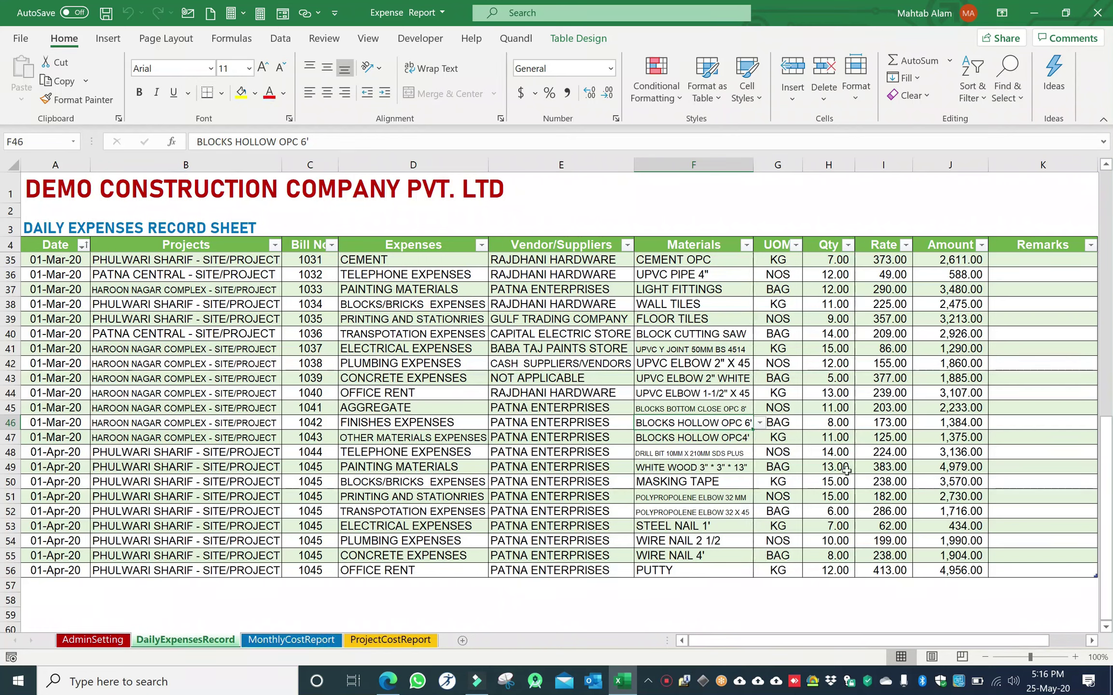
left_click(1010, 422)
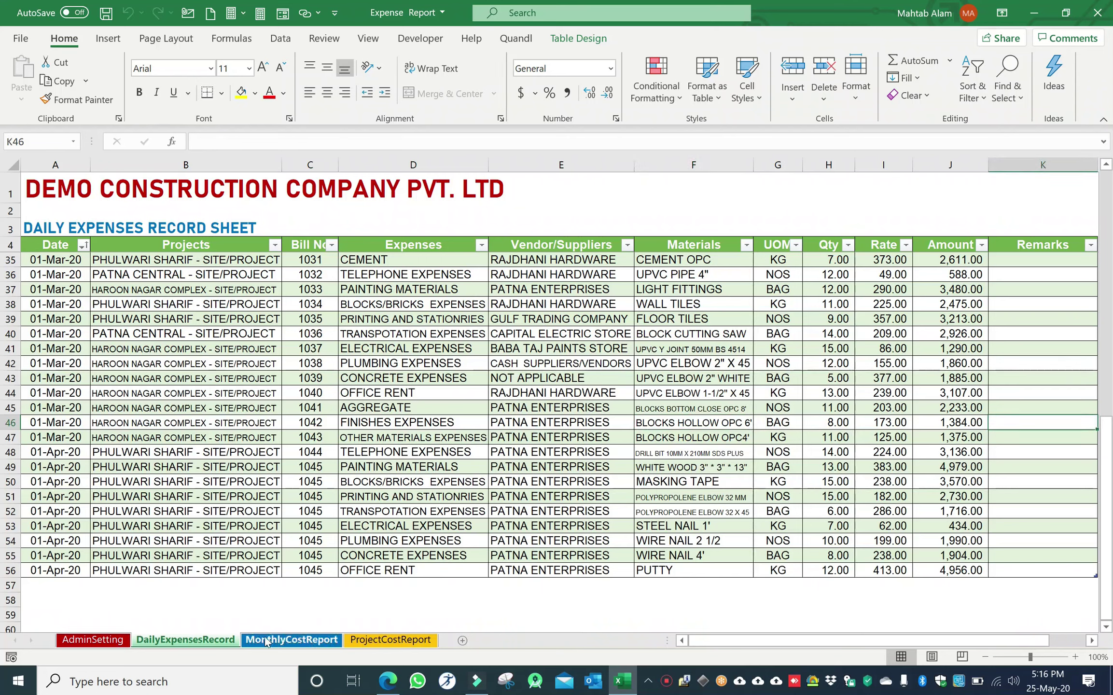
- Open the MonthlyCostReport sheet and set its project to PATNA CENTRAL - SITE/PROJECT after checking the From date
left_click(295, 640)
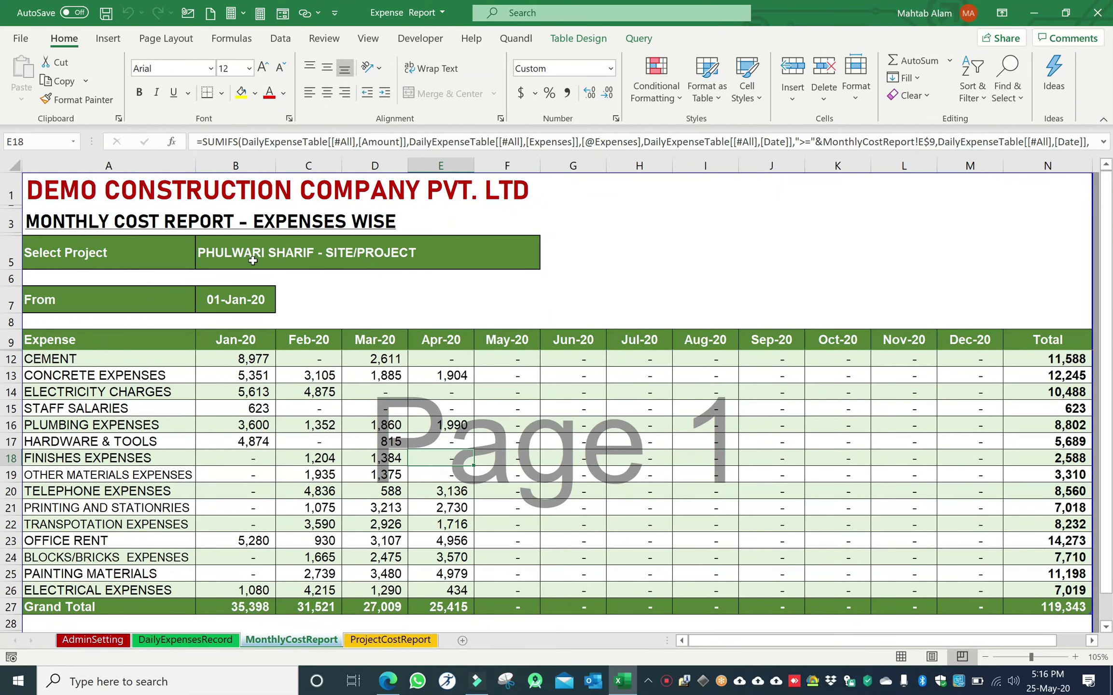
left_click(362, 256)
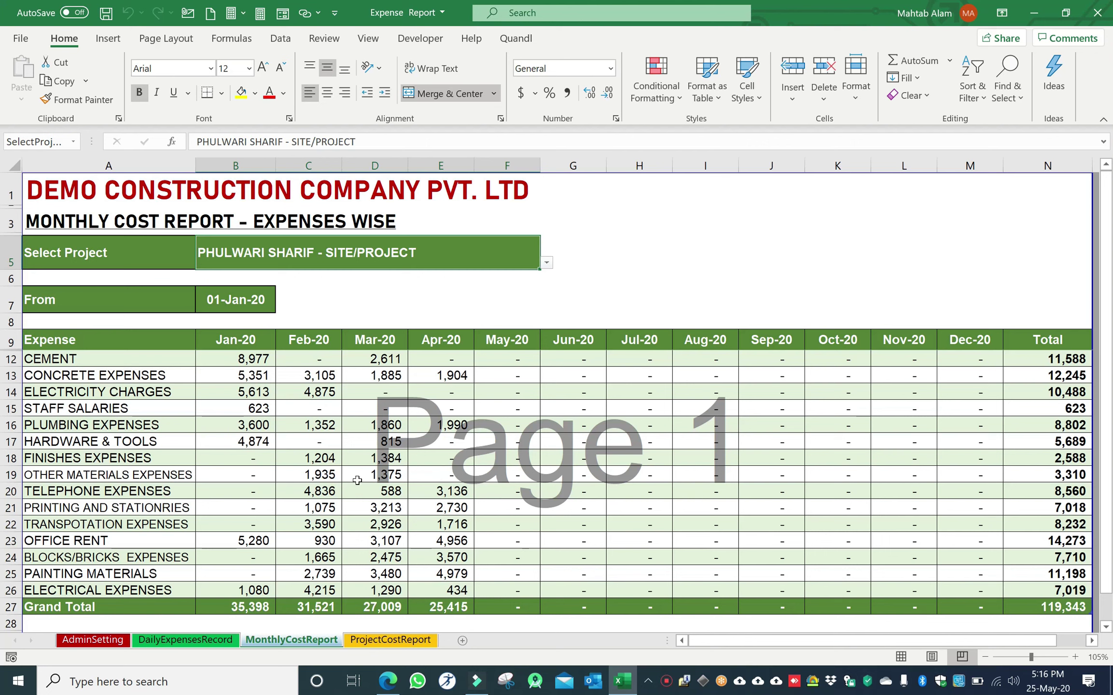
left_click(226, 296)
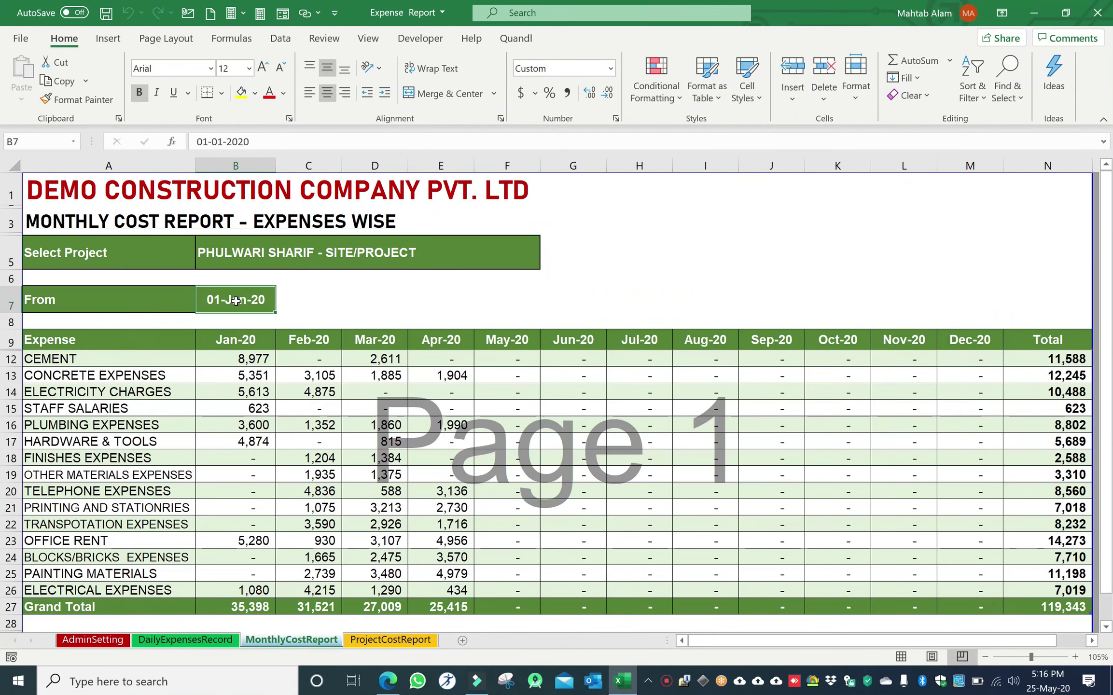
left_click(248, 296)
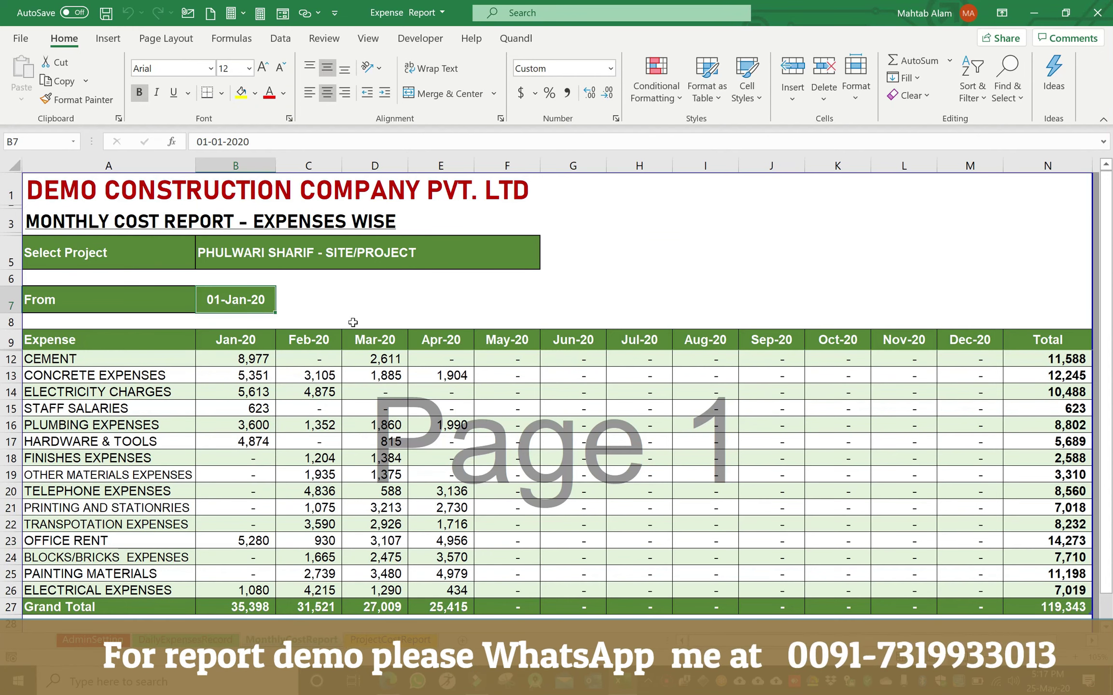
left_click(373, 256)
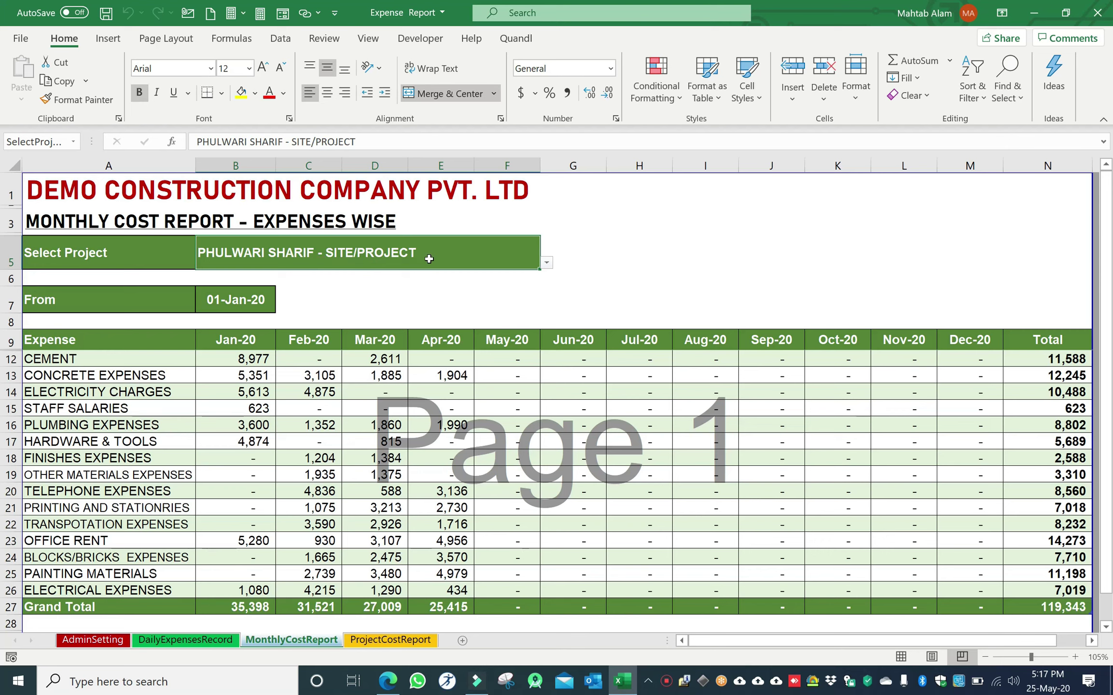
left_click(546, 263)
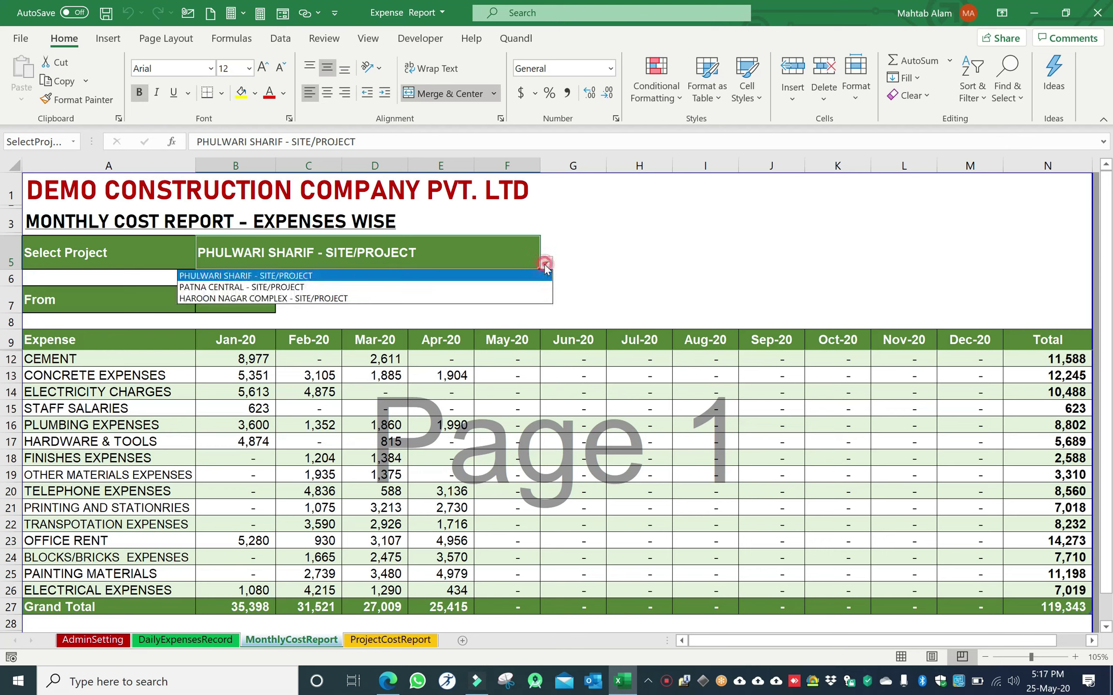
left_click(260, 287)
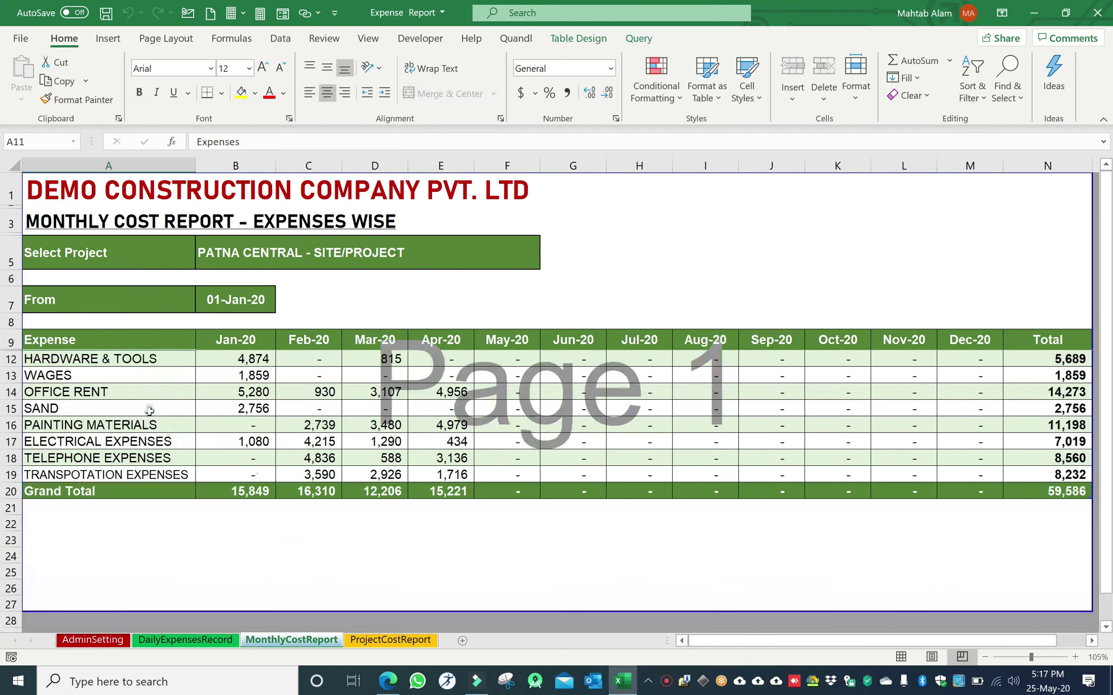
- Examine the Patna Central report's expense heads, monthly amounts and the Jan-20 and May-20 month headers
left_click_drag(94, 358, 1047, 478)
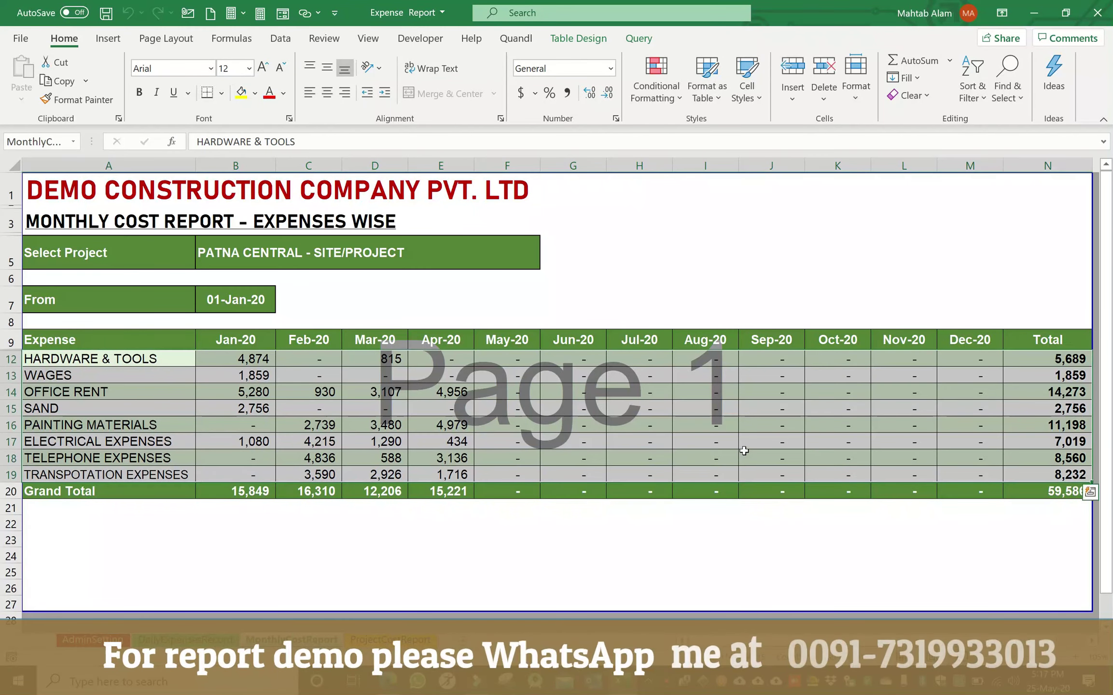
left_click(313, 252)
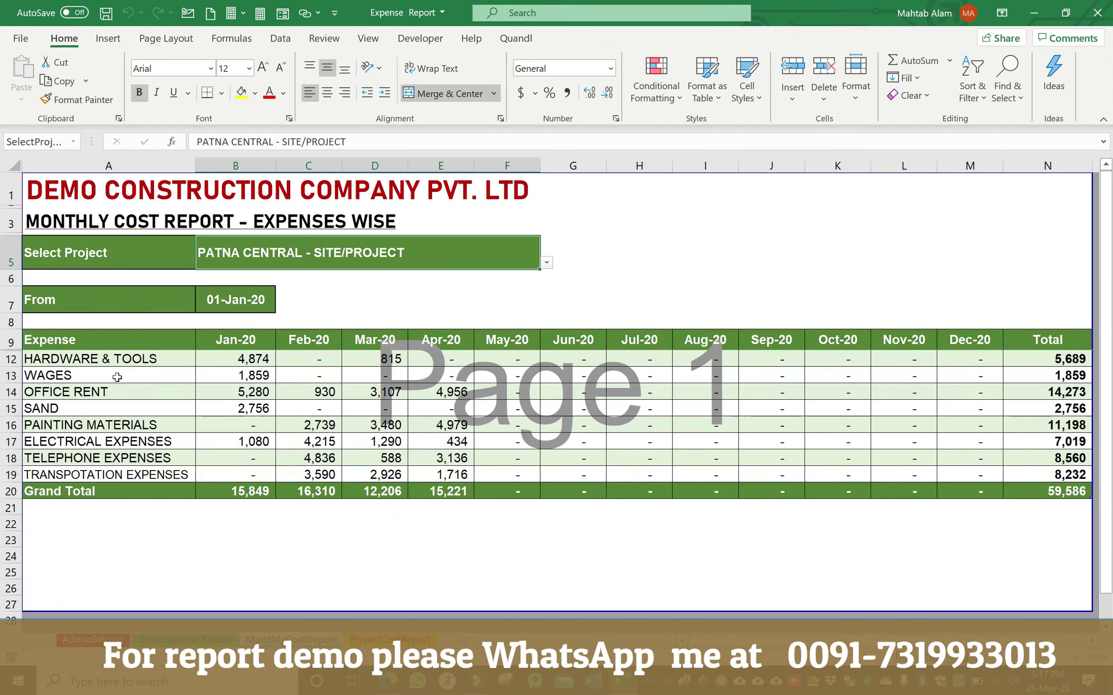
left_click_drag(121, 358, 118, 475)
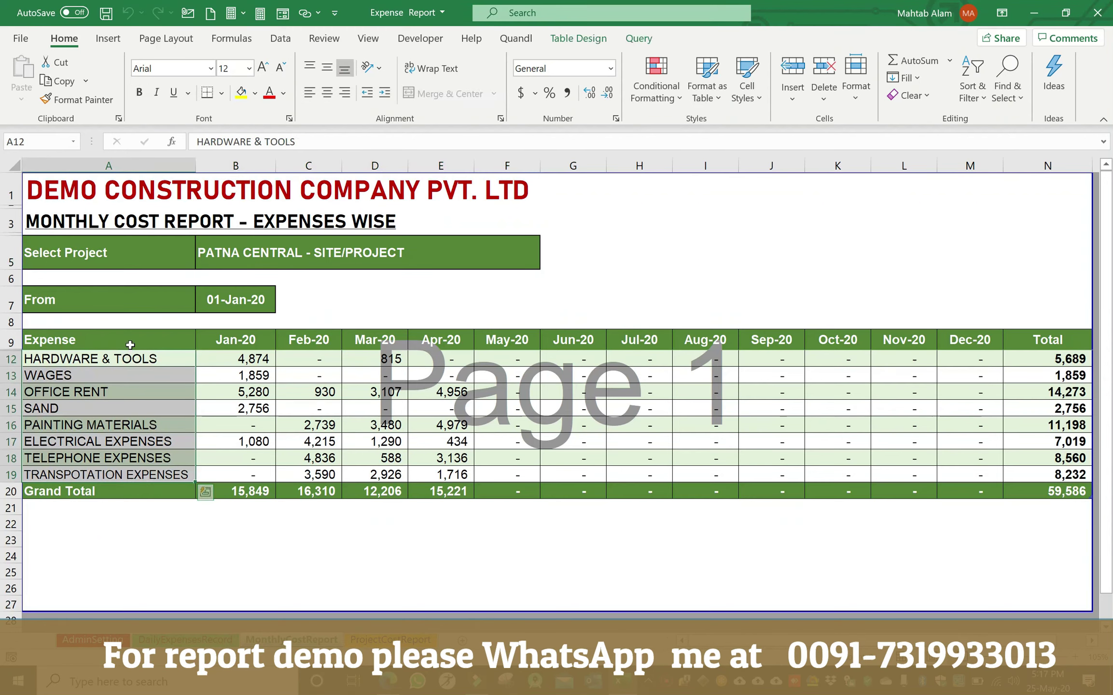
left_click_drag(118, 359, 115, 468)
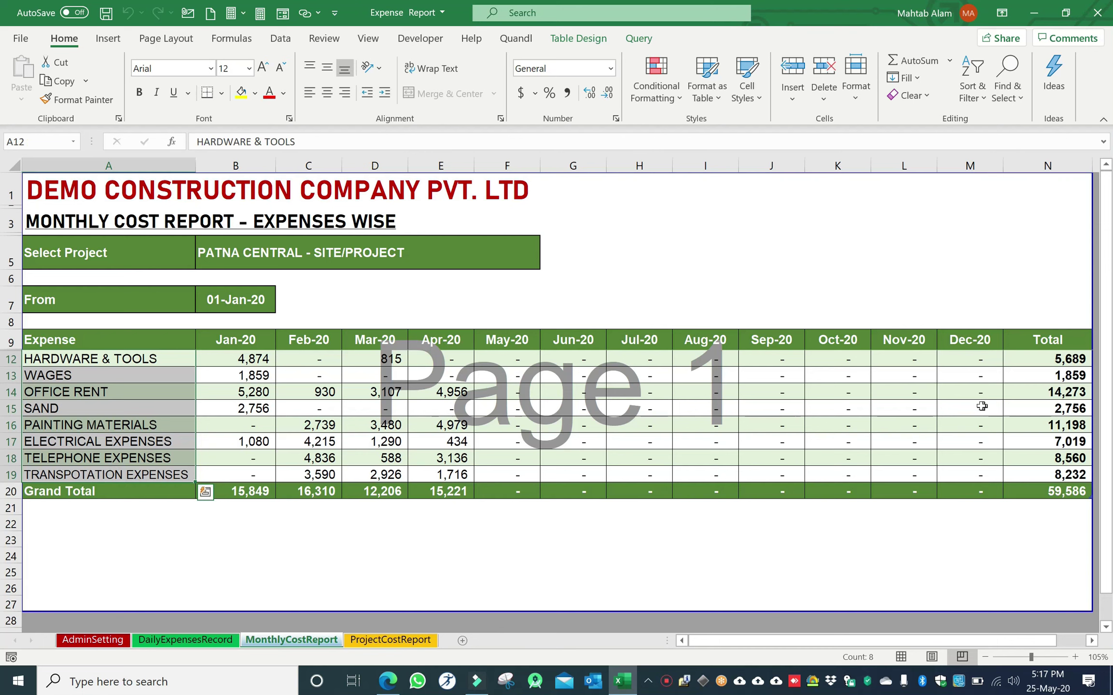
left_click(229, 339)
left_click(510, 340)
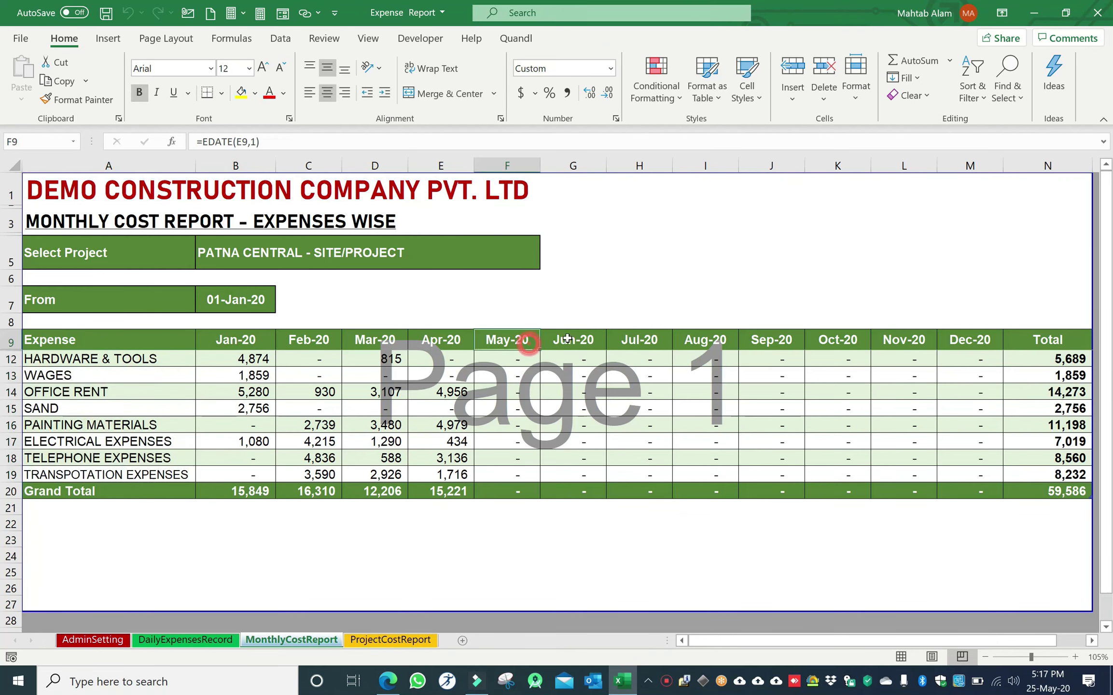
- Switch the monthly cost report's project to HAROON NAGAR COMPLEX - SITE/PROJECT
left_click(338, 251)
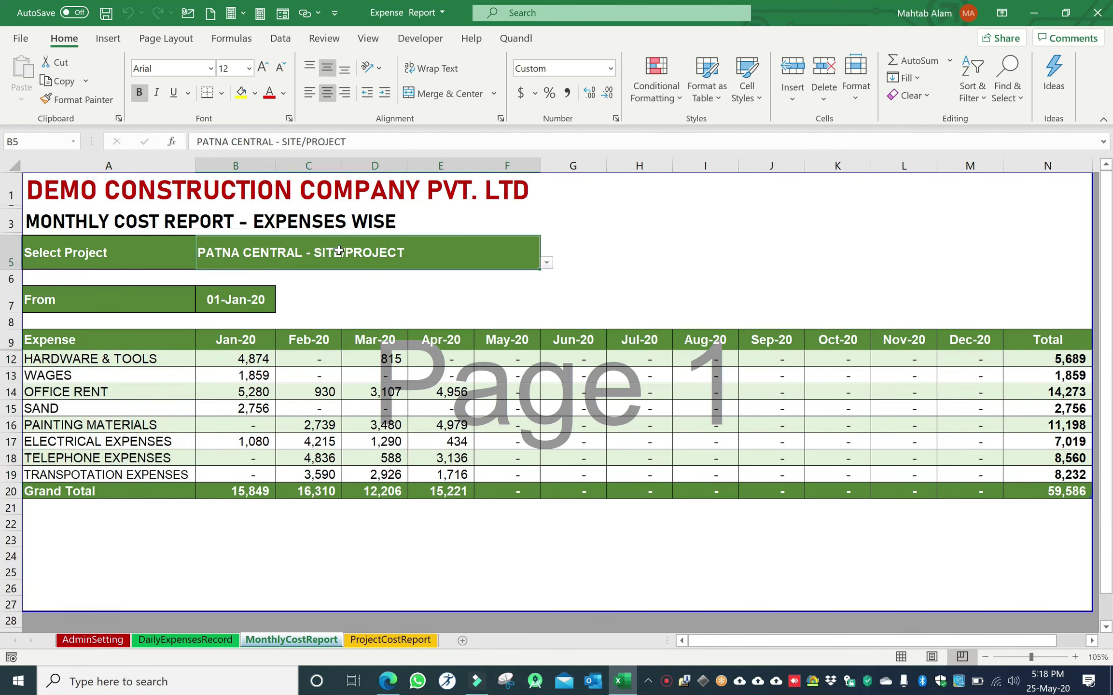
left_click(547, 263)
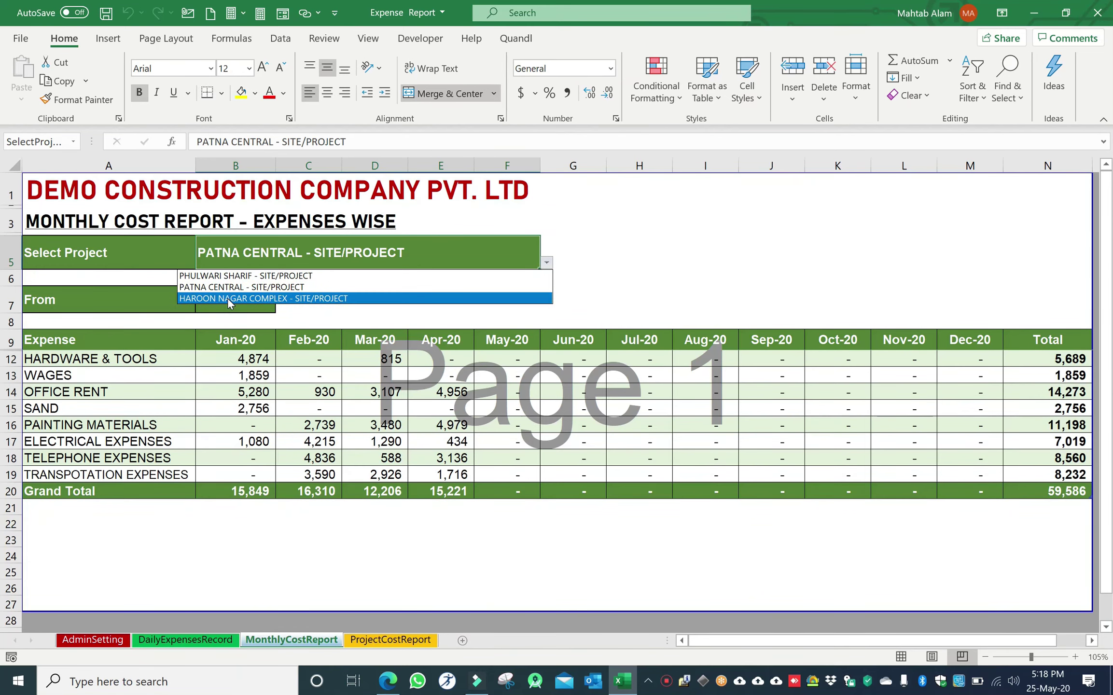
left_click(294, 299)
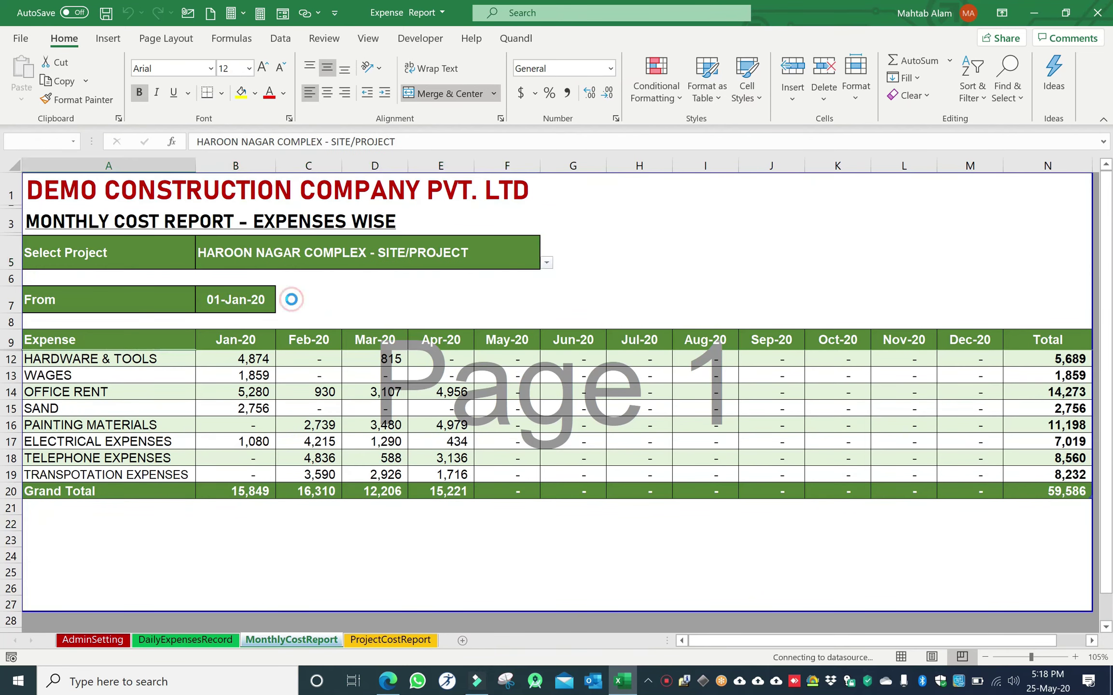
- Look over the Haroon Nagar rows and switch the monthly cost report's project to PHULWARI SHARIF - SITE/PROJECT
left_click_drag(168, 398, 559, 492)
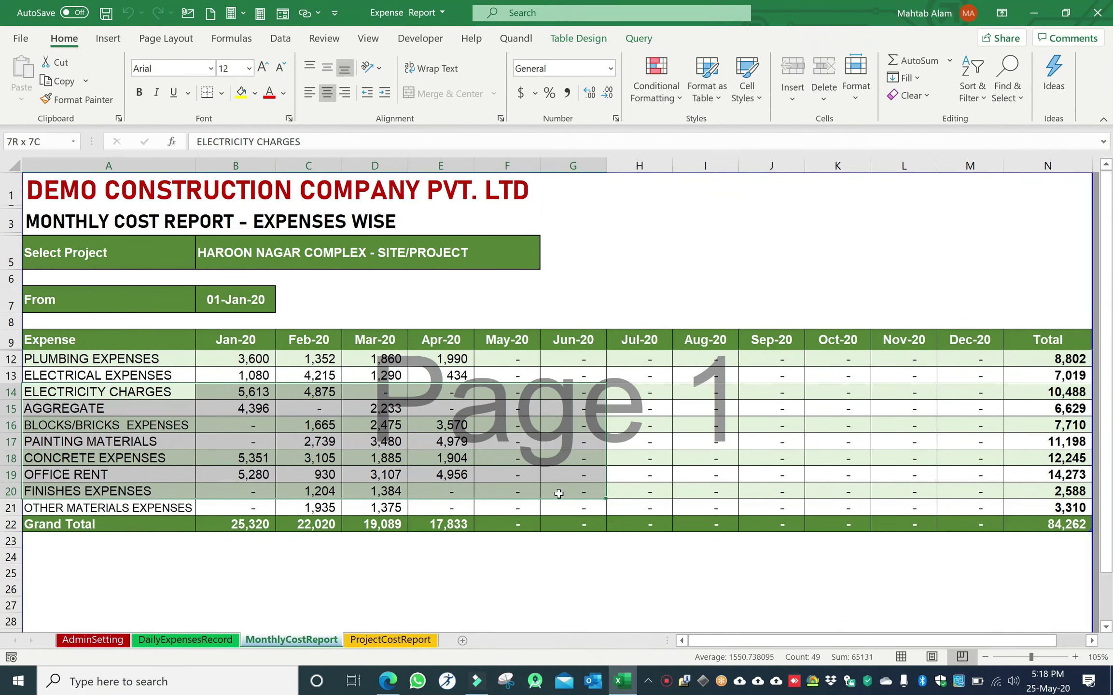
left_click(377, 258)
left_click(548, 261)
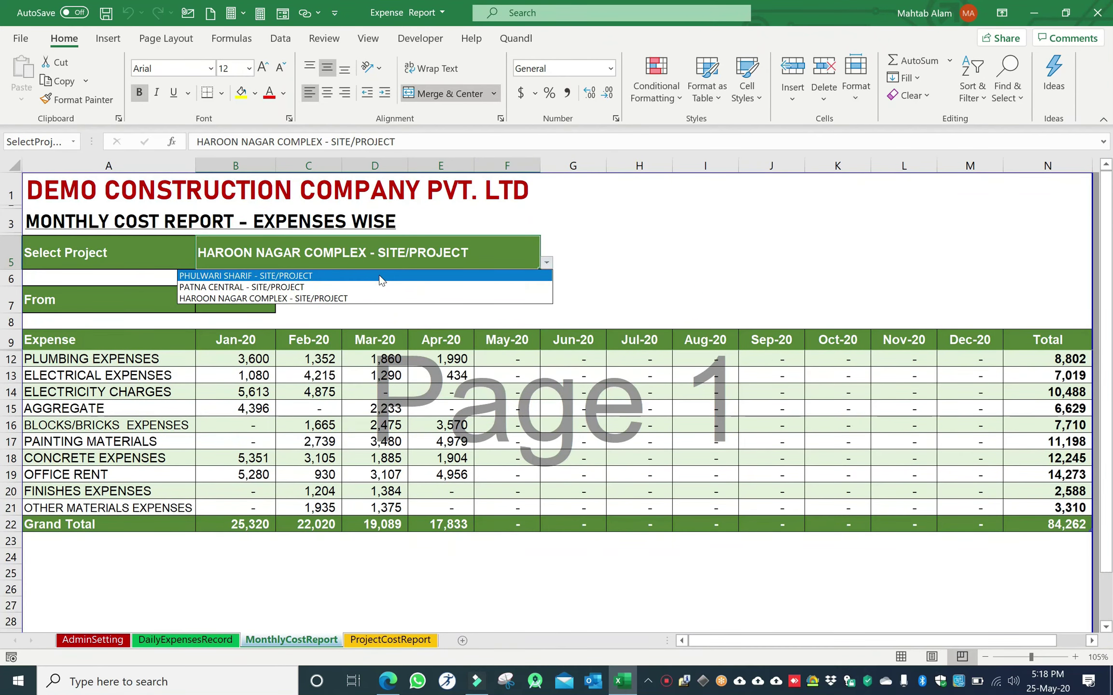
left_click(382, 276)
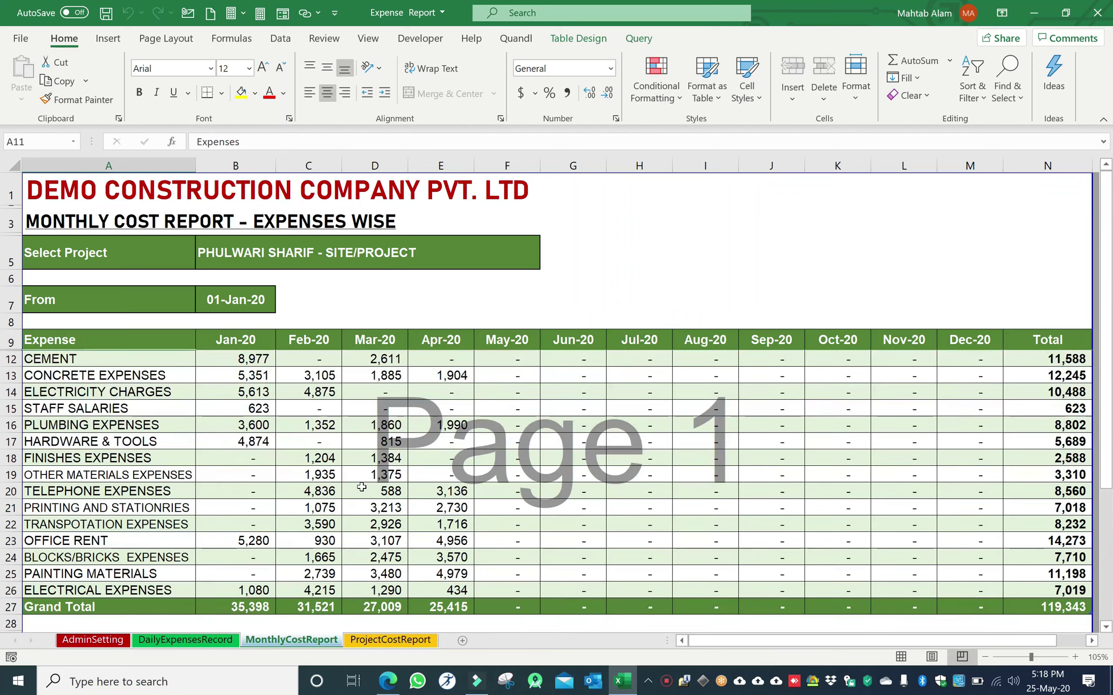
- Review the Phulwari Sharif report's expense heads and monthly amounts, including January's concrete expenses
left_click(105, 423)
left_click_drag(214, 466, 907, 557)
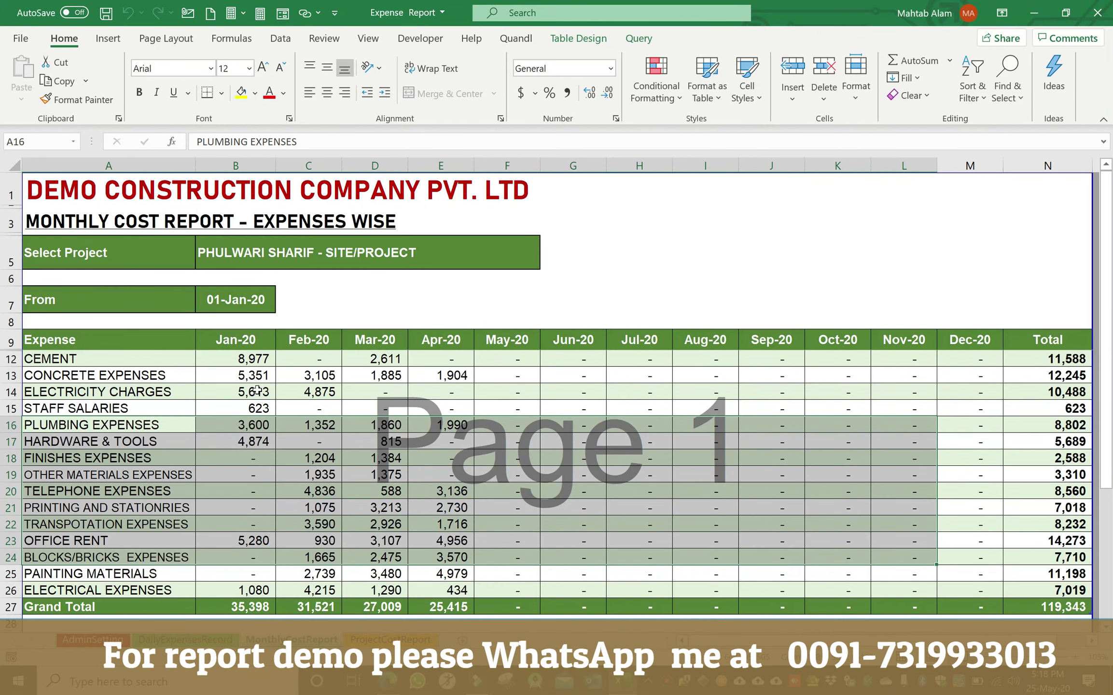
left_click(230, 379)
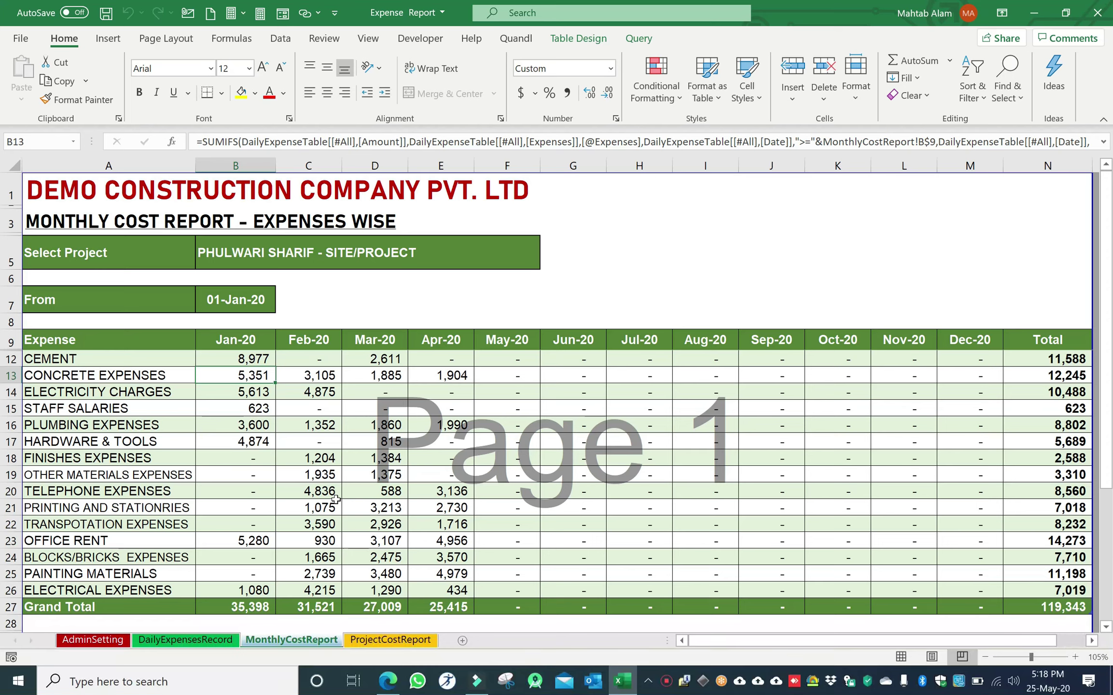
- Compare the ProjectCostReport and MonthlyCostReport sheets, then examine the expense heads and title of the expenses-wise report
left_click(376, 642)
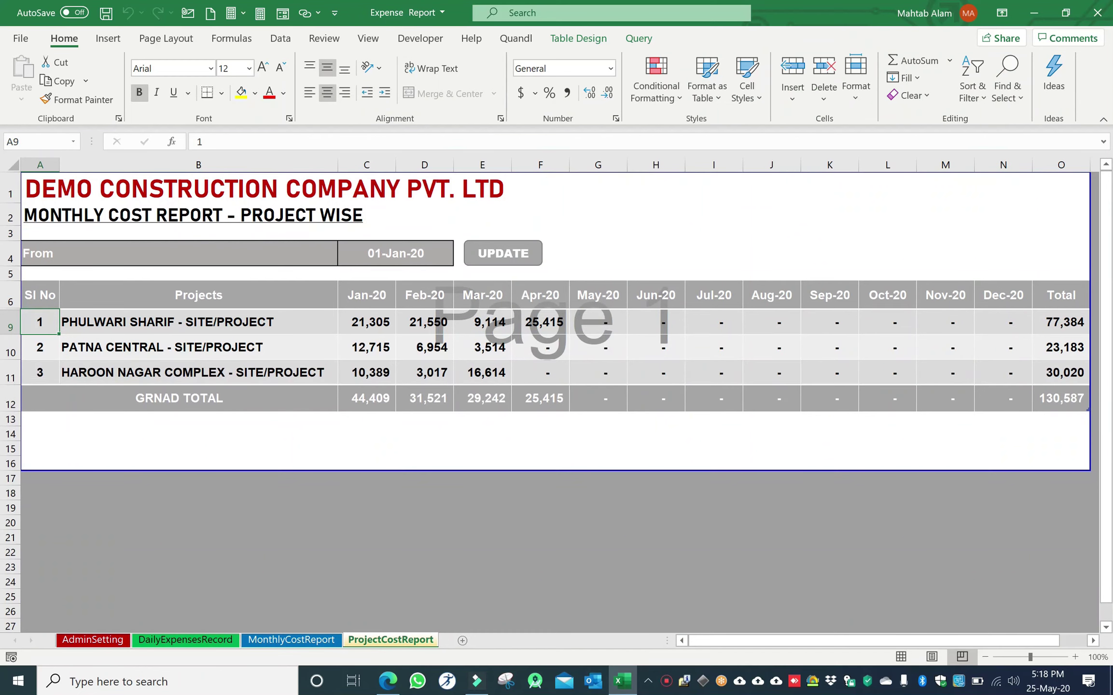
left_click(270, 639)
left_click(416, 645)
left_click(306, 641)
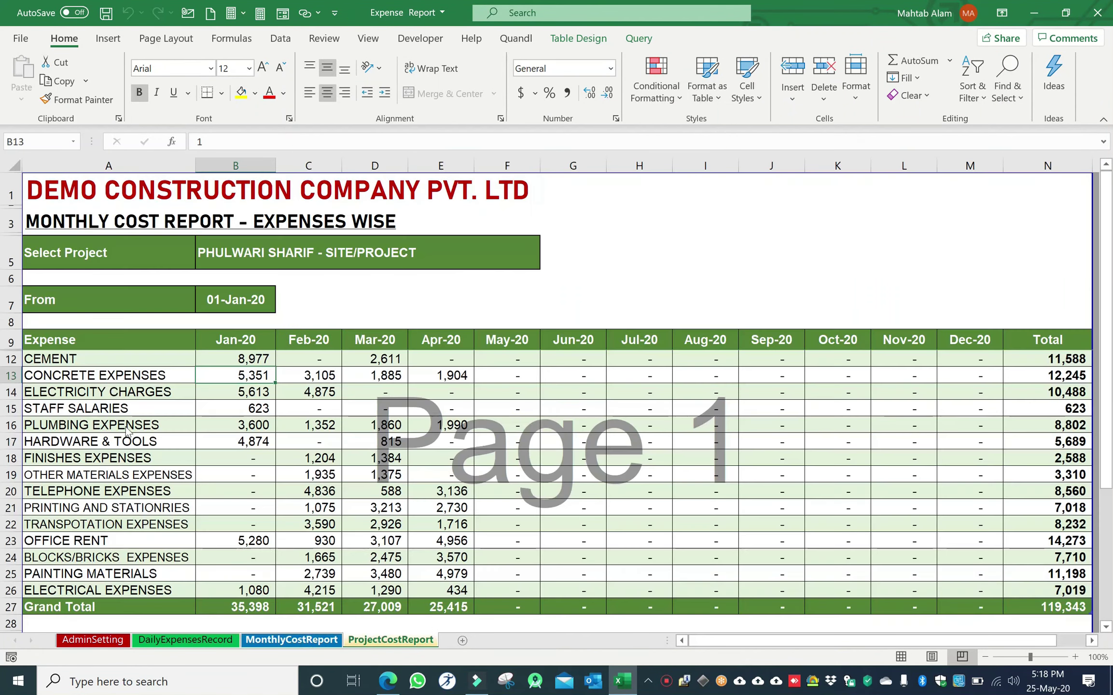
left_click_drag(68, 359, 55, 574)
left_click_drag(48, 215, 376, 231)
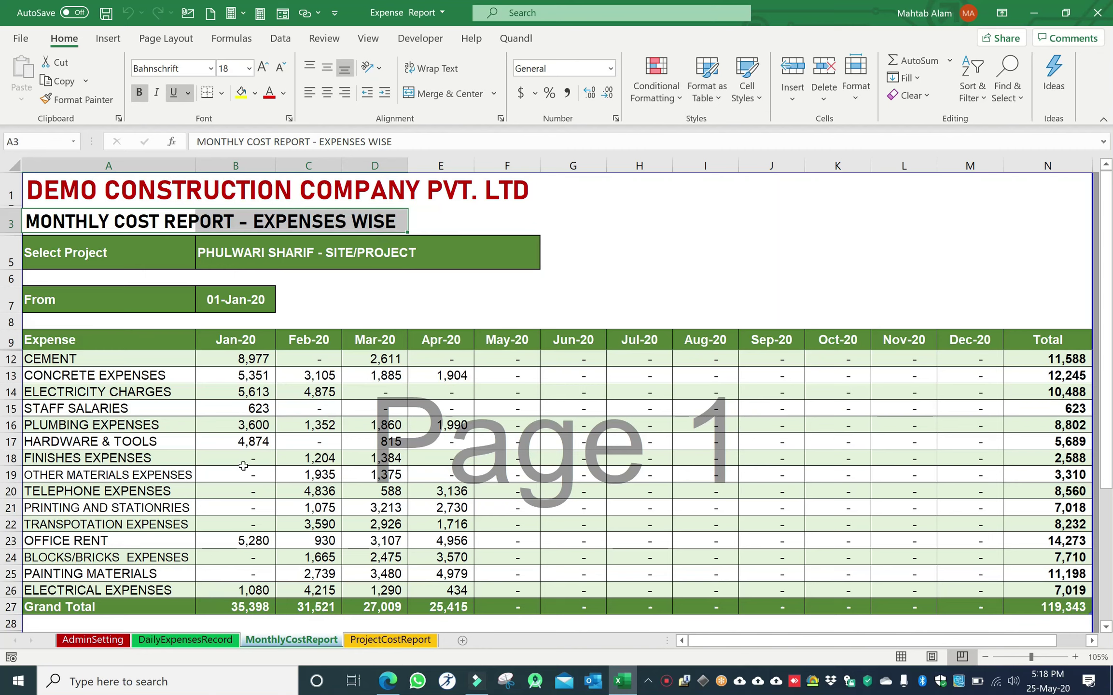
- Open the ProjectCostReport sheet and examine its title, project names and Phulwari Sharif's monthly amounts from January to December
left_click(389, 640)
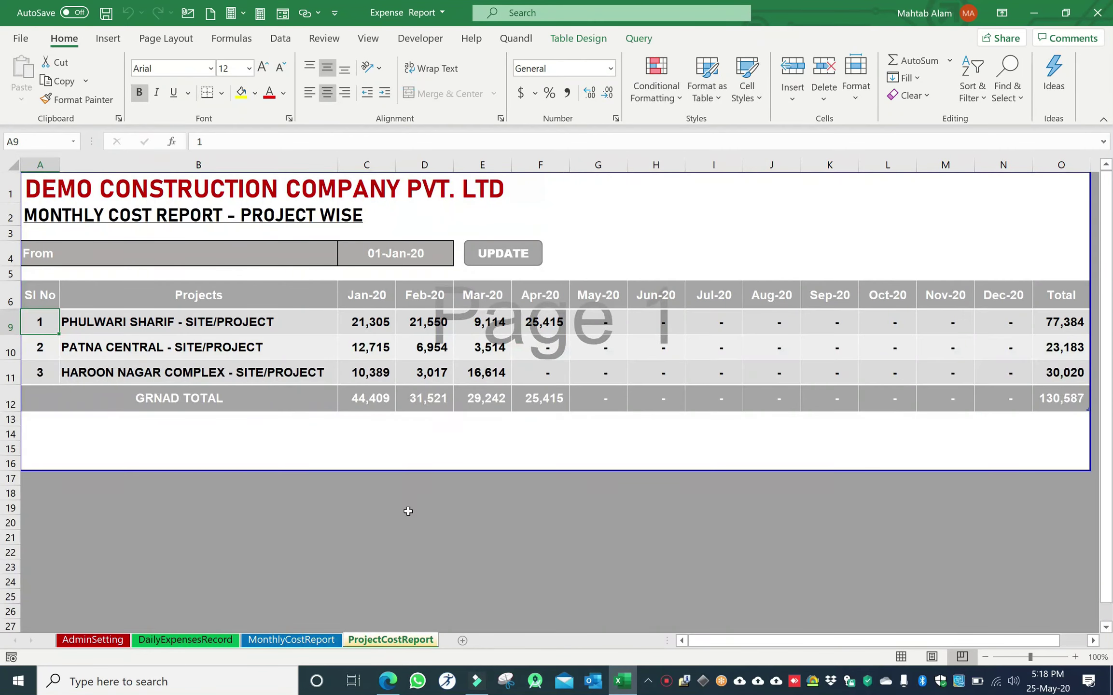
left_click_drag(62, 221, 344, 207)
left_click_drag(130, 322, 126, 372)
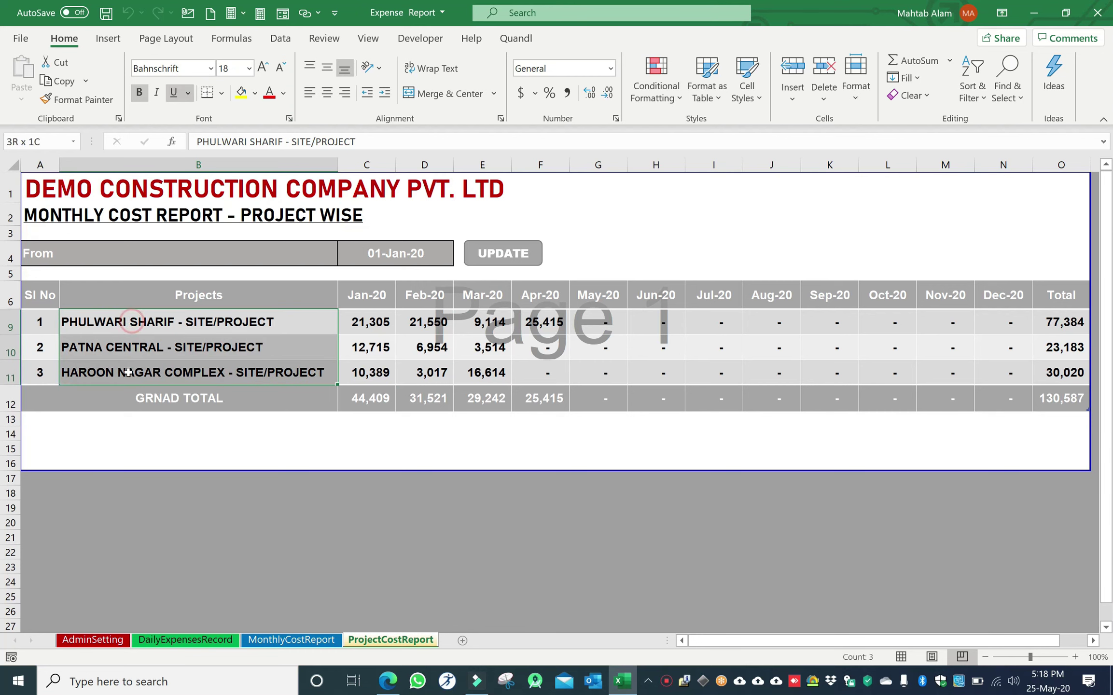
left_click(366, 319)
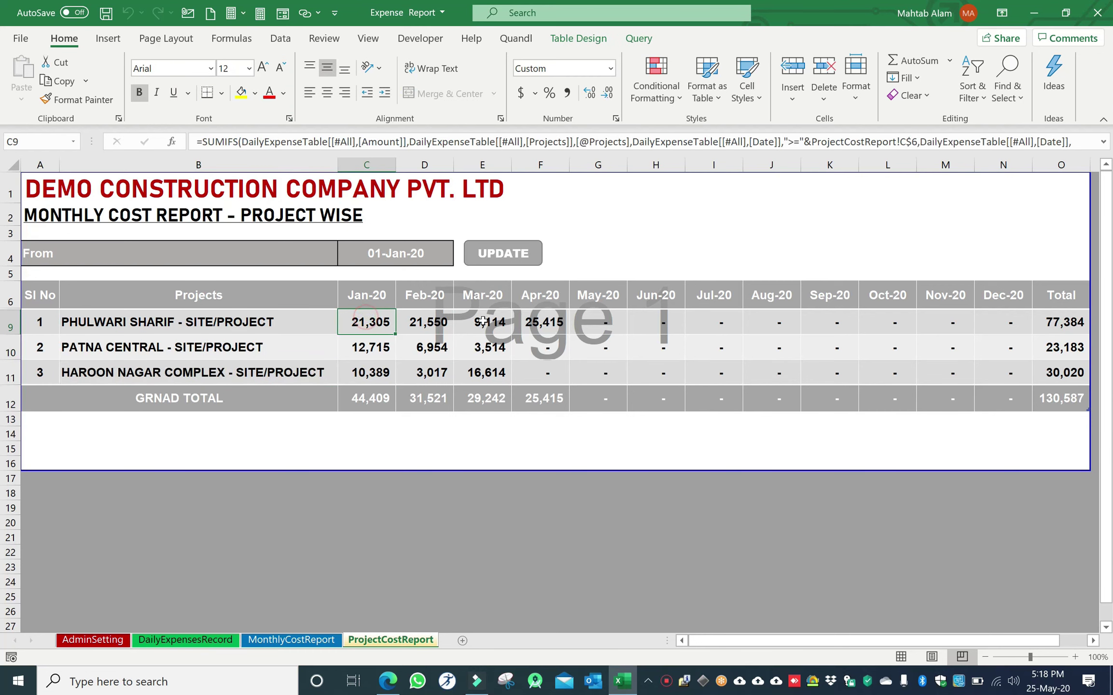
left_click(483, 321)
left_click(784, 327)
left_click(984, 323)
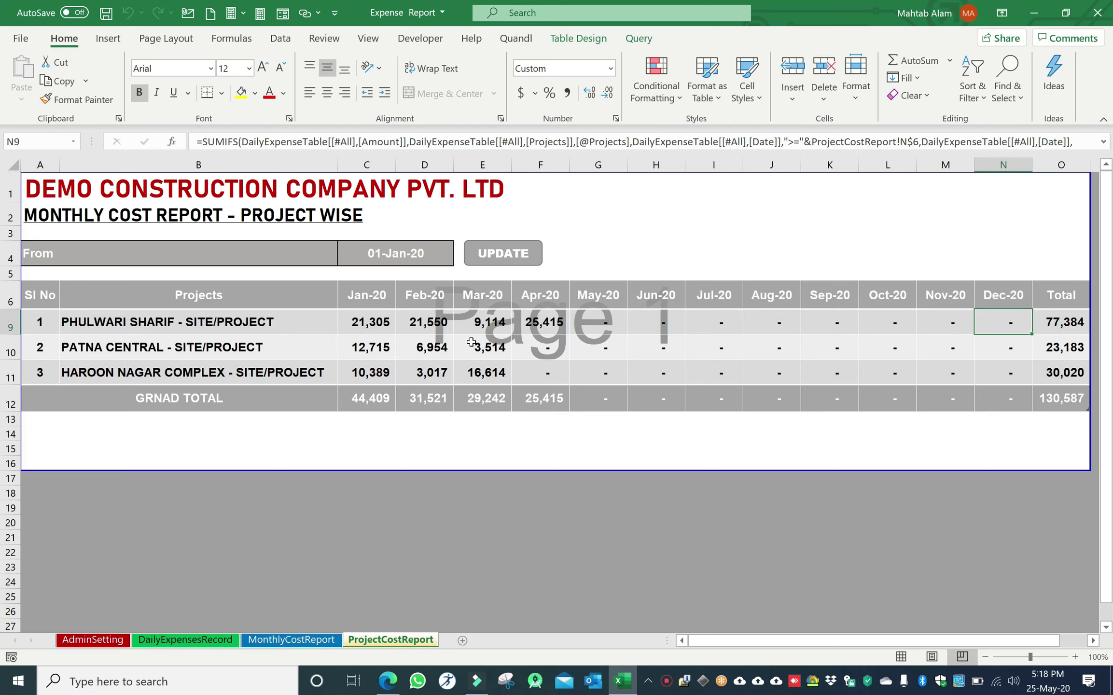
- Update the project-wise cost report and review the monthly amounts and totals of the three projects
left_click(495, 256)
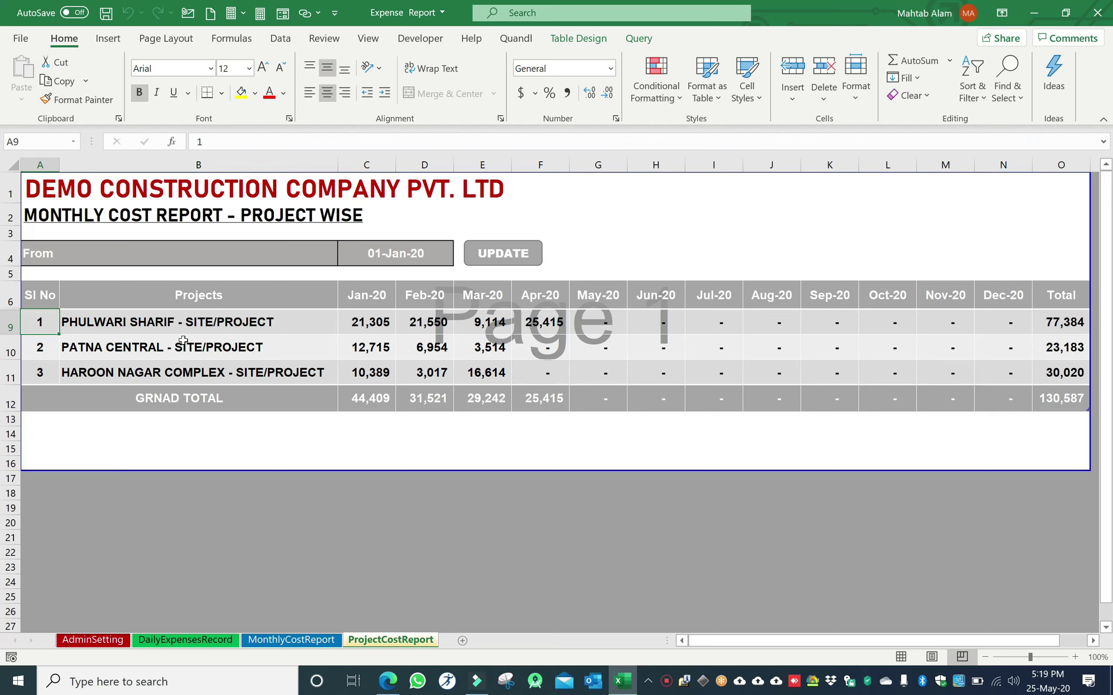
left_click_drag(139, 322, 1062, 374)
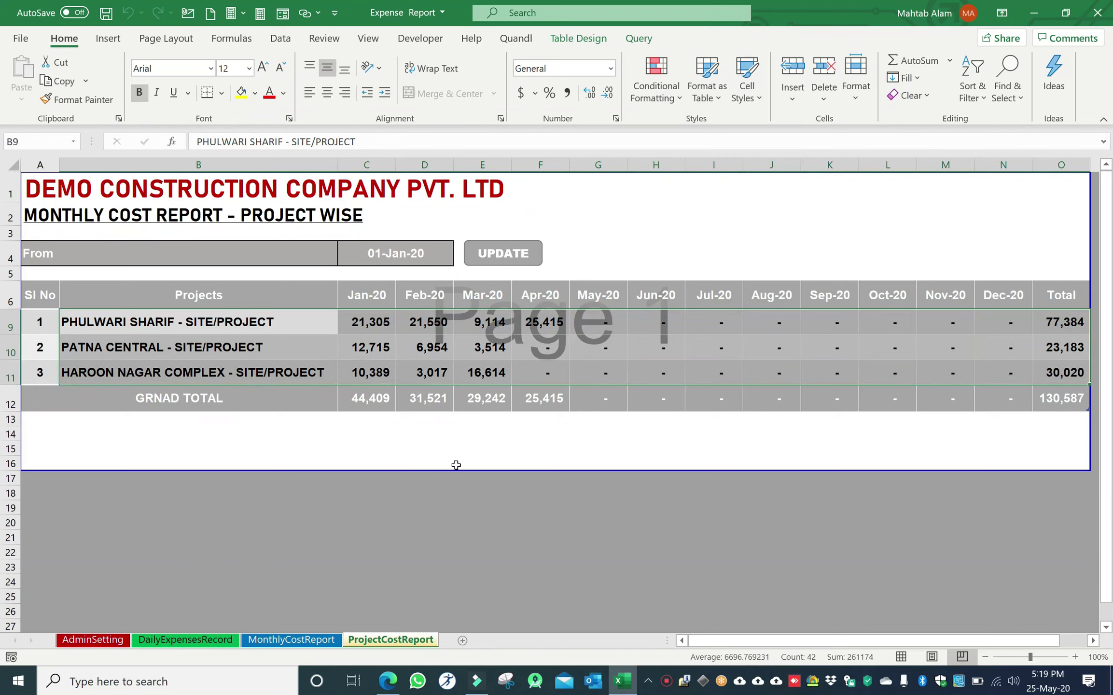
- Check the May-20 column in the project-wise report and in the MonthlyCostReport sheet down to its Grand Total
left_click(611, 307)
left_click(605, 322)
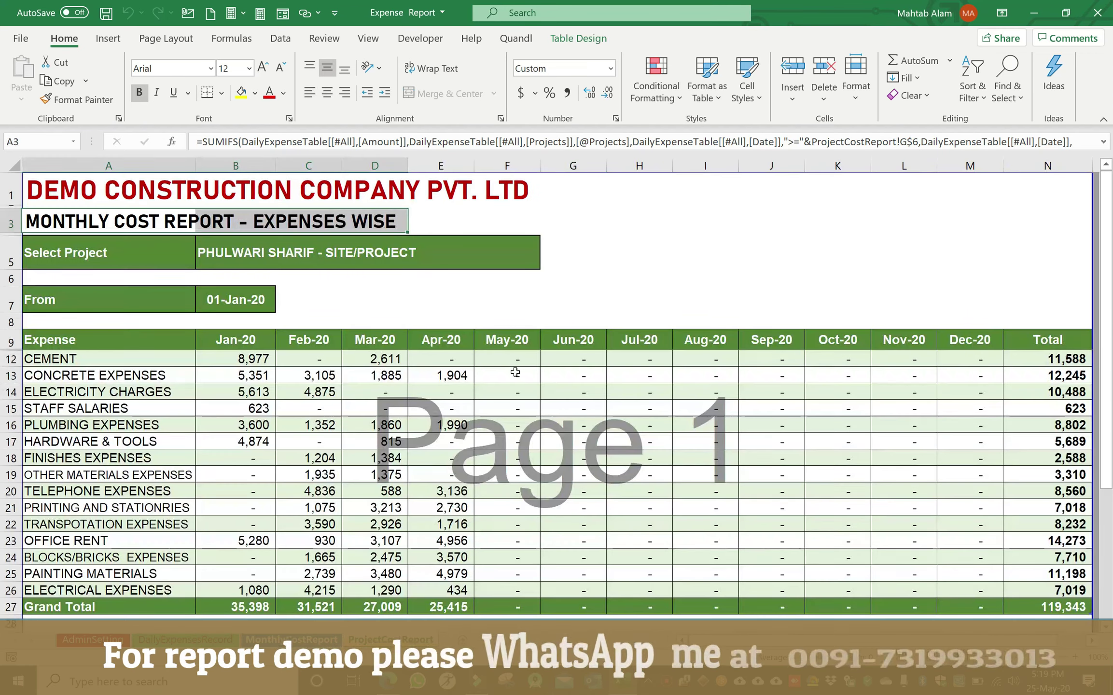
left_click_drag(509, 340, 520, 600)
scroll(518, 483, "down", 3)
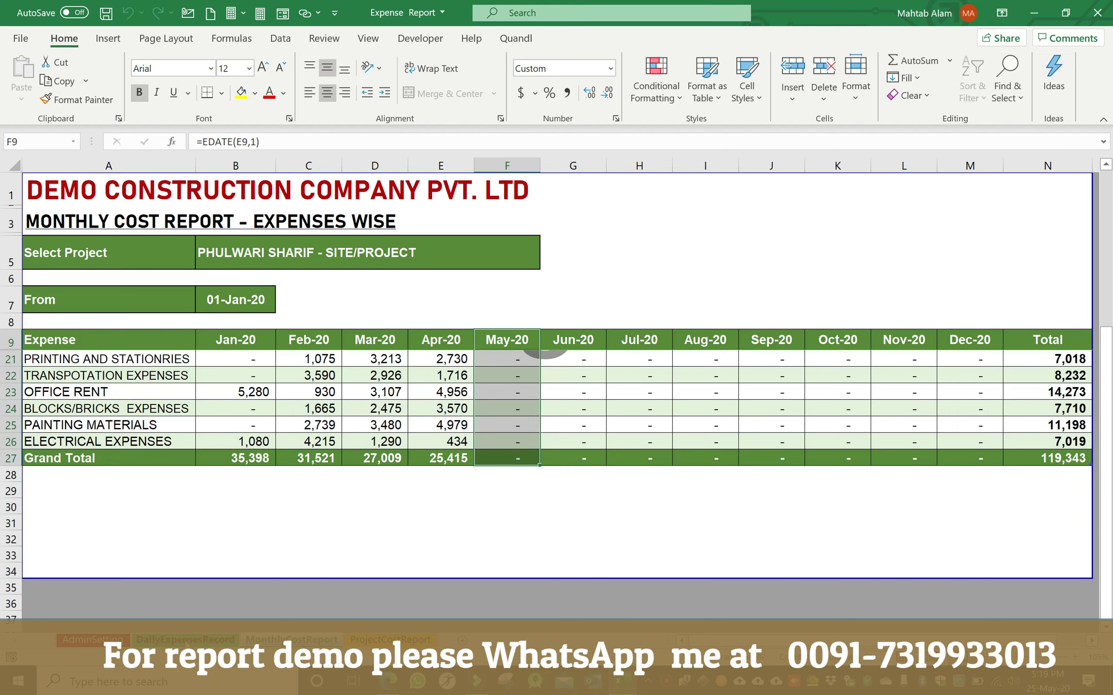
- Start a new DailyExpensesRecord entry below the last row, dated 01-May-20, for HAROON NAGAR COMPLEX - SITE/PROJECT
left_click(191, 638)
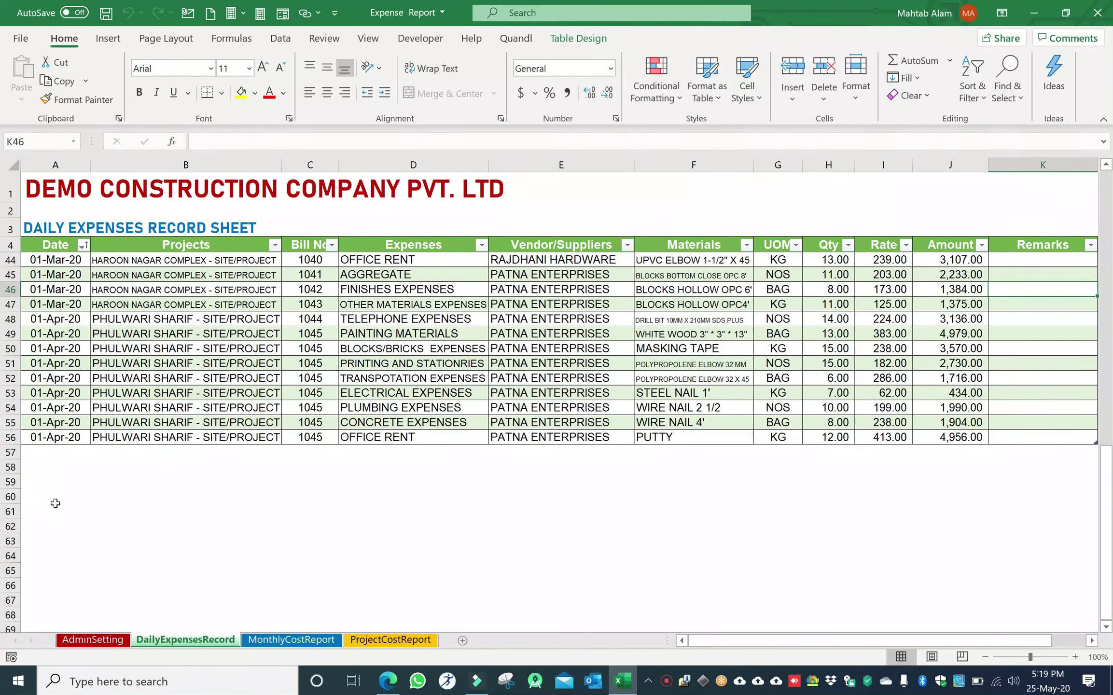
left_click(55, 454)
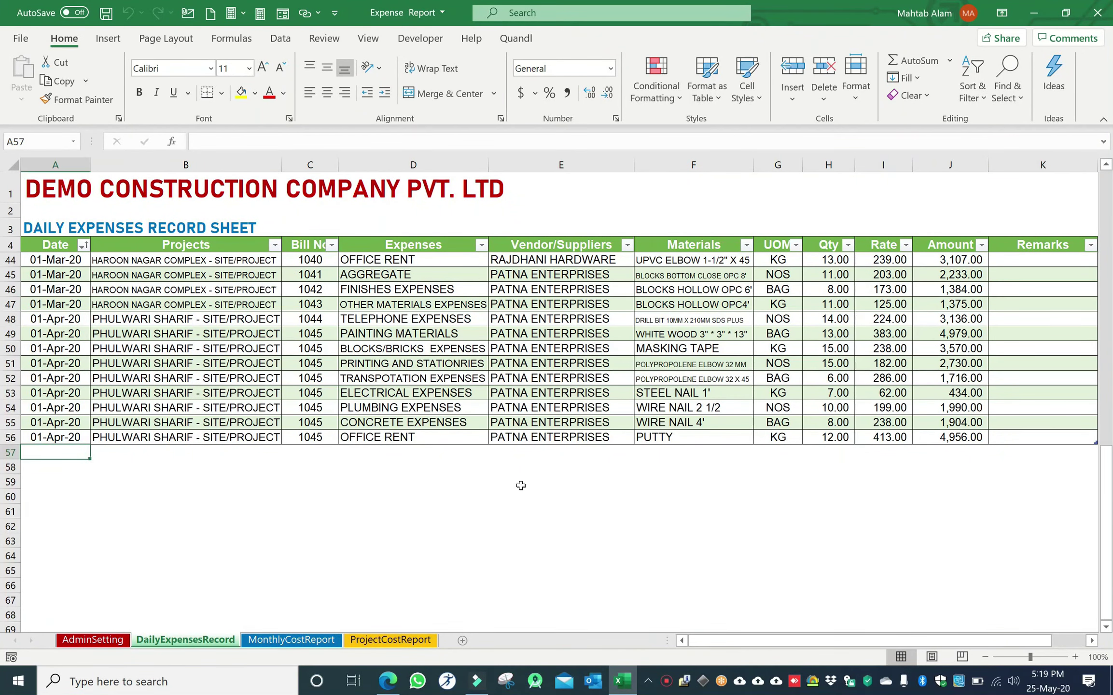
type("1-5")
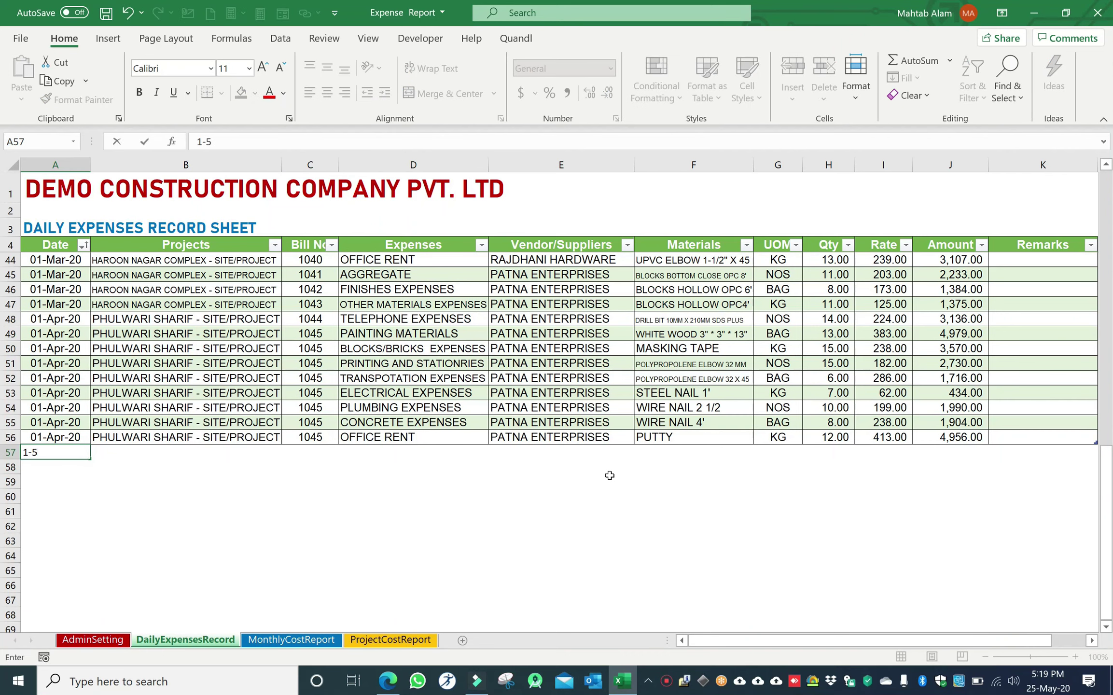
key("Tab")
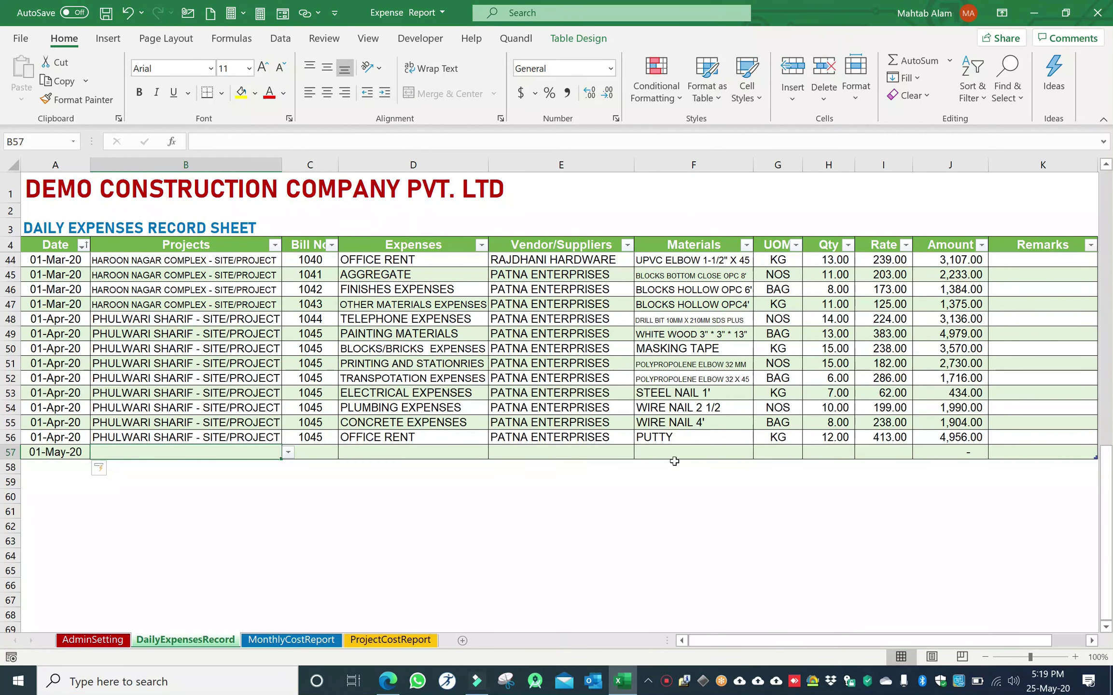
left_click(287, 453)
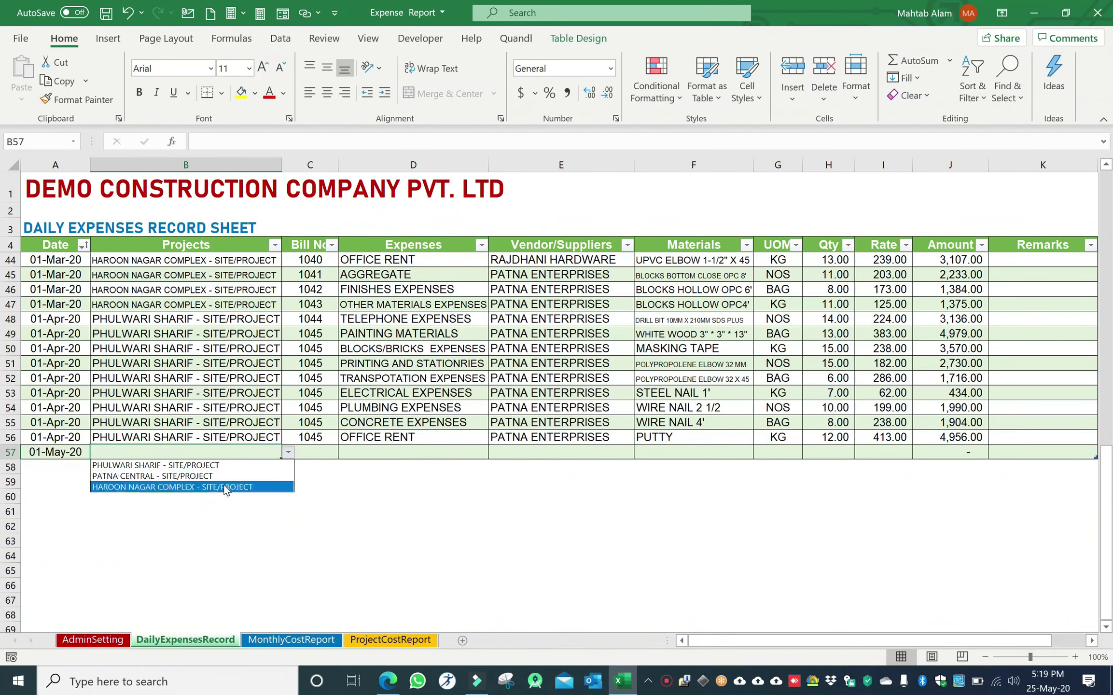
left_click(226, 487)
- Enter a bill number for the new May record and set its expense to HARDWARE & TOOLS
left_click(322, 453)
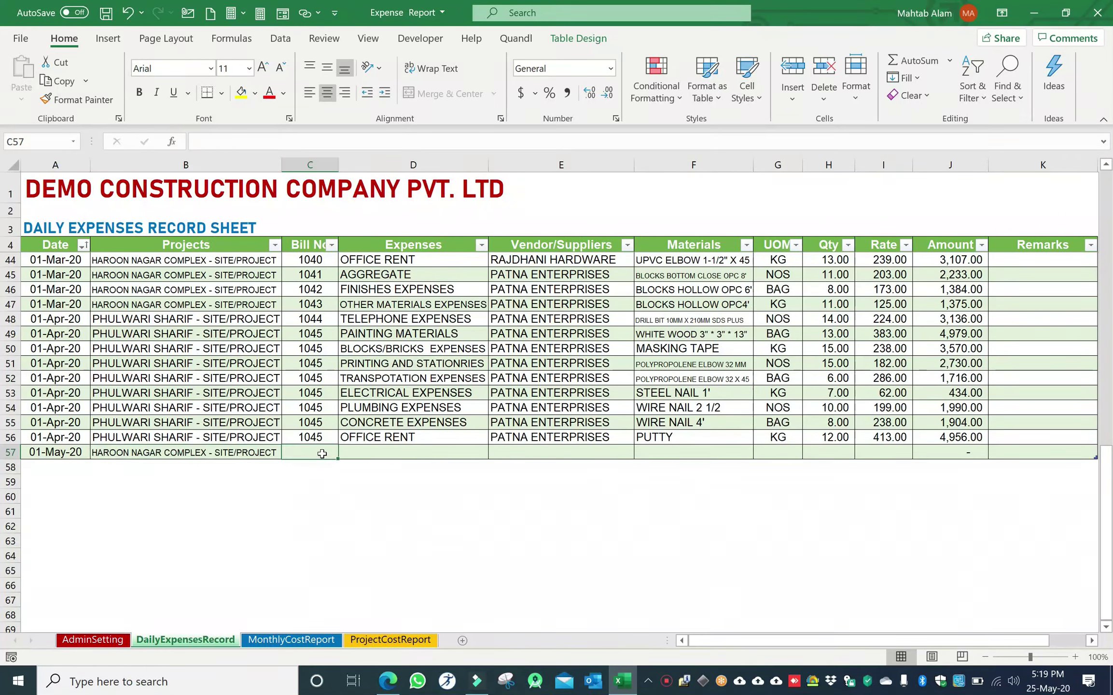
type("3274268")
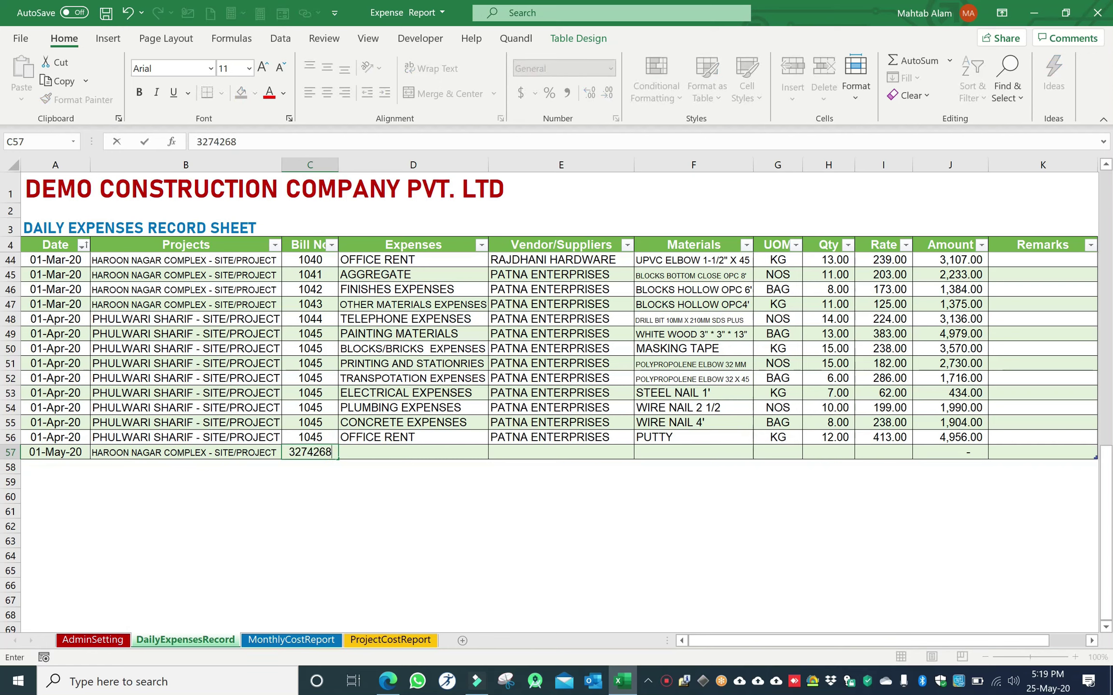
left_click(403, 451)
left_click(495, 452)
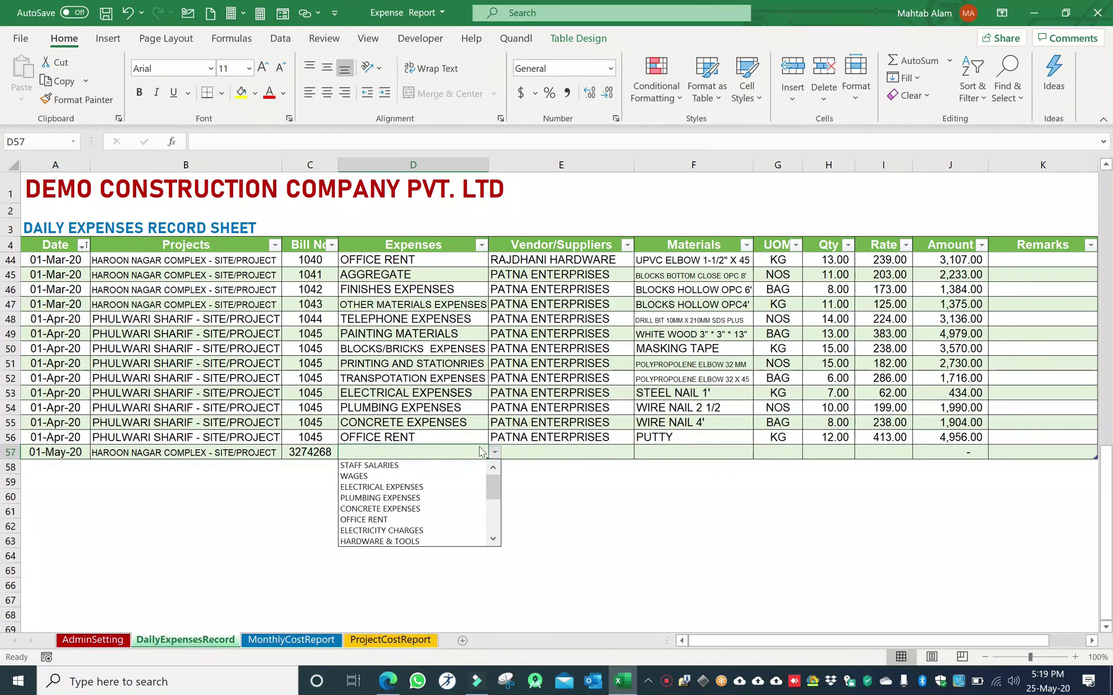
left_click_drag(492, 484, 492, 499)
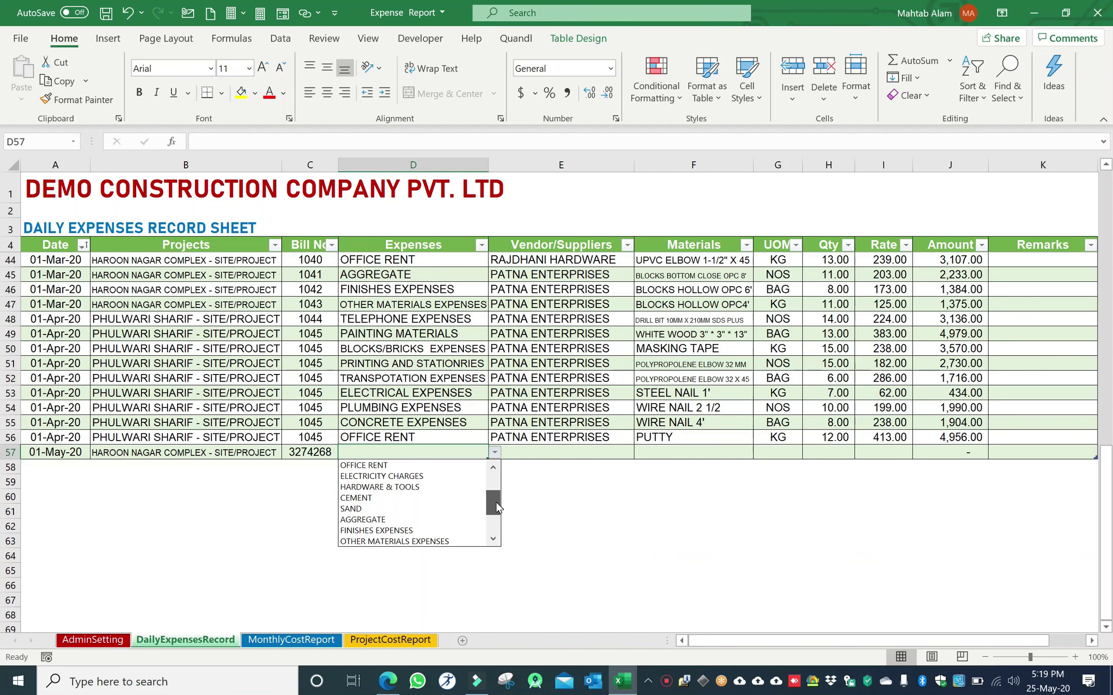
left_click(401, 487)
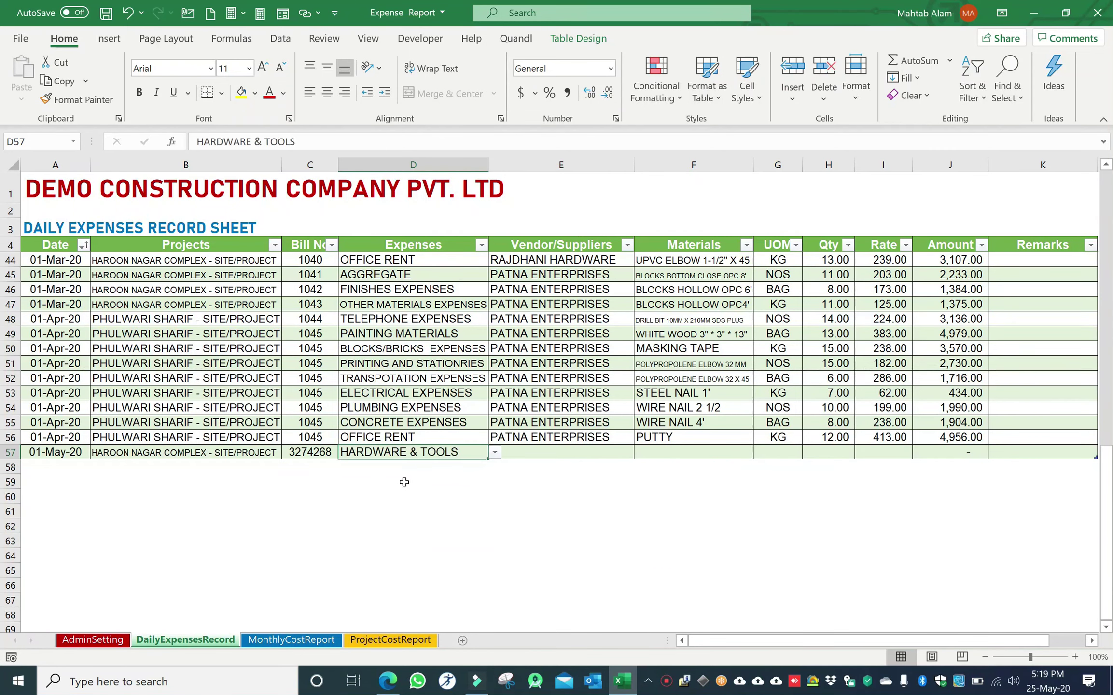
- Set the new record's vendor to RAJDHANI HARDWARE and its material to UPVC PIPE 4"
left_click(540, 455)
left_click(640, 452)
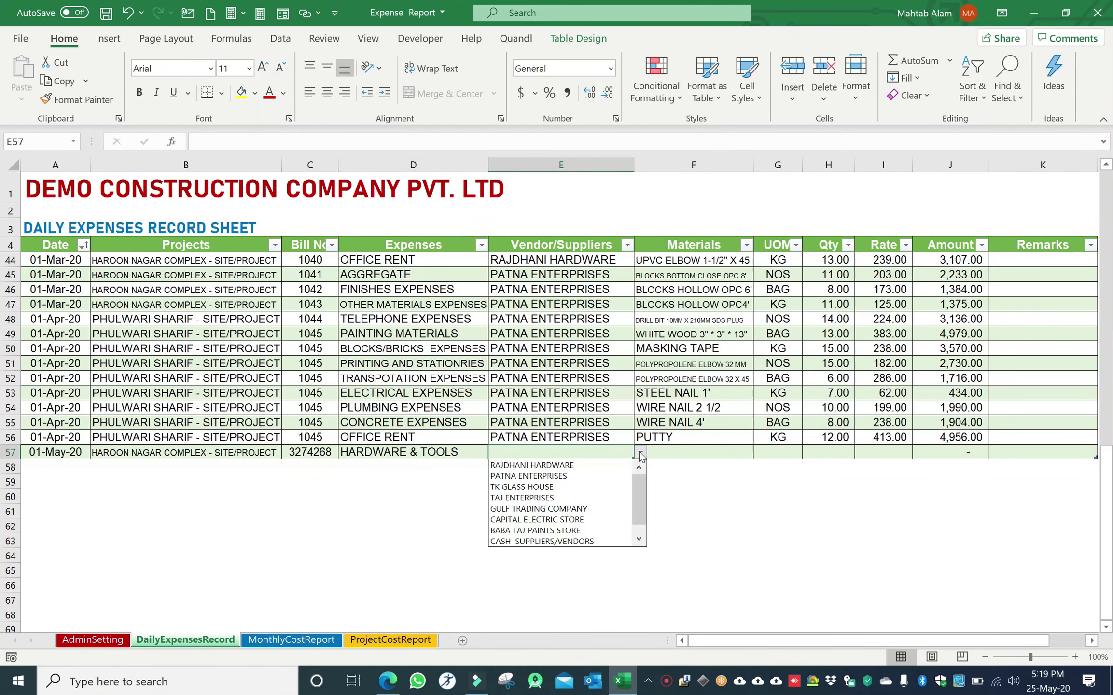
left_click(585, 465)
left_click(683, 452)
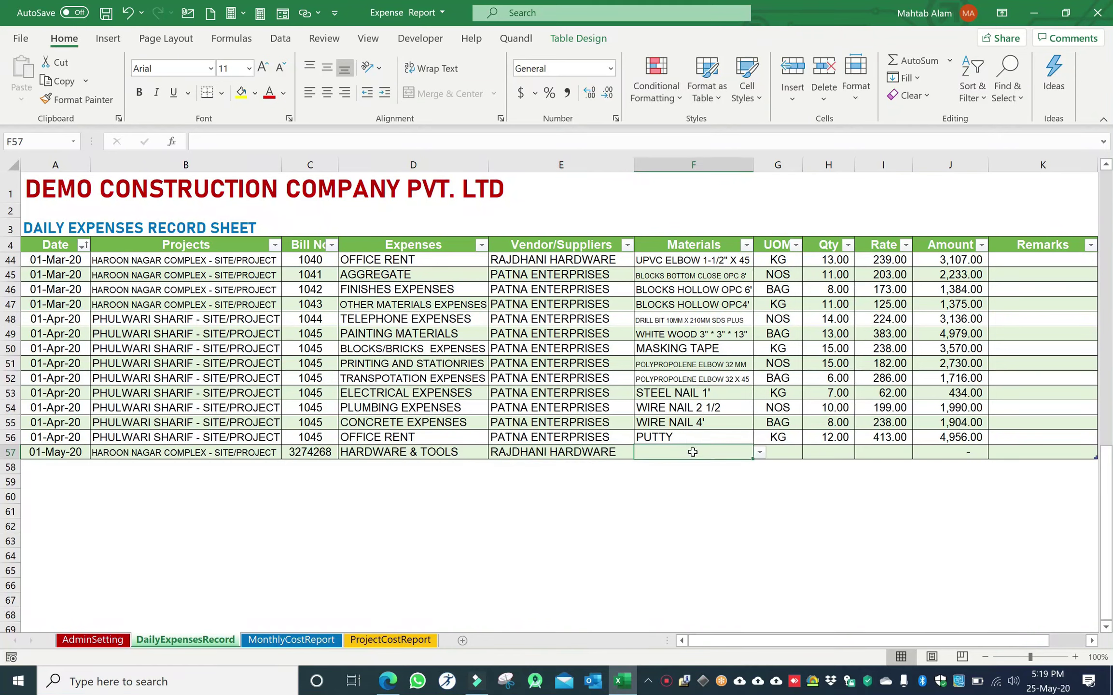
left_click(759, 451)
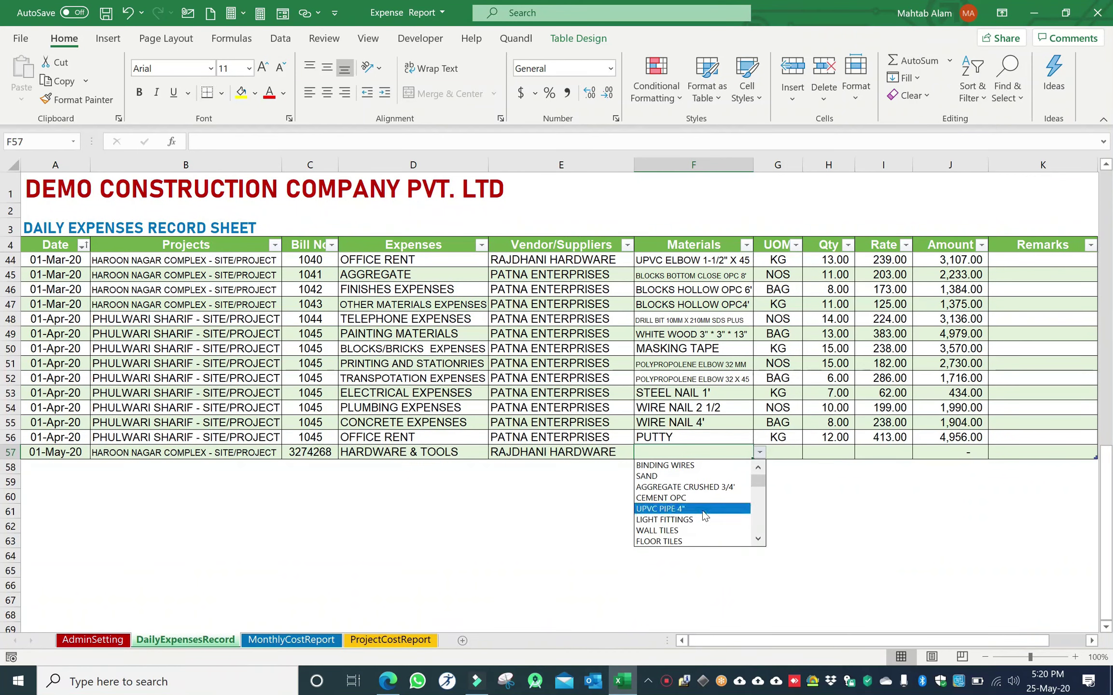
left_click(704, 509)
- Set the new record's unit of measure to NOS and its quantity to 50
left_click(780, 453)
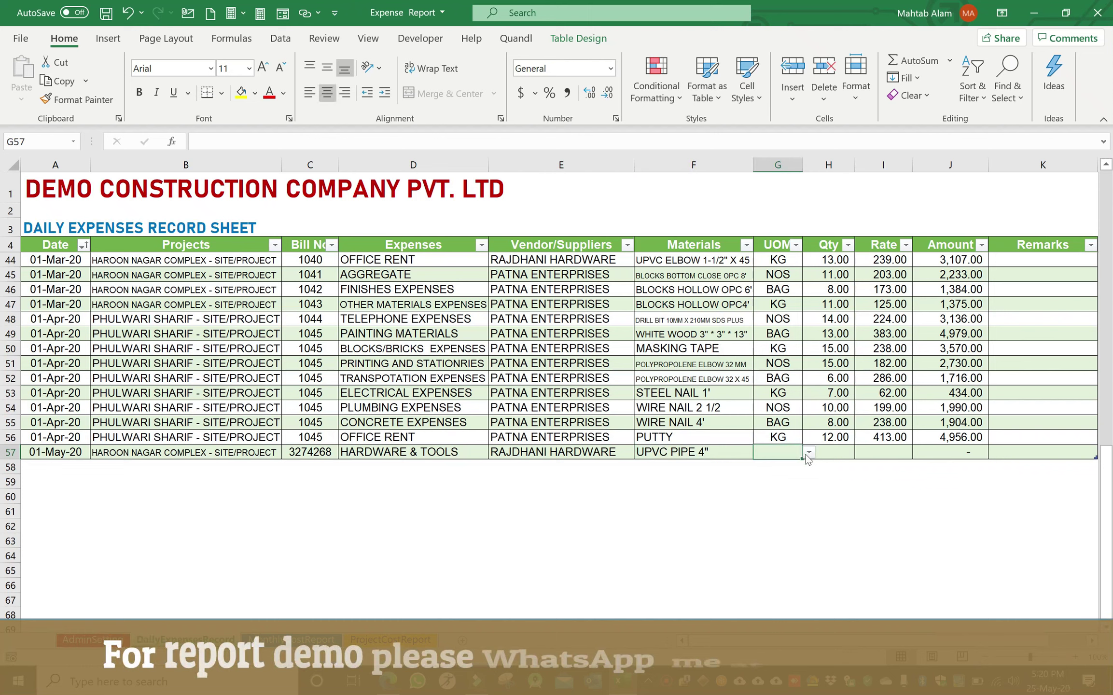
left_click(809, 452)
left_click(776, 477)
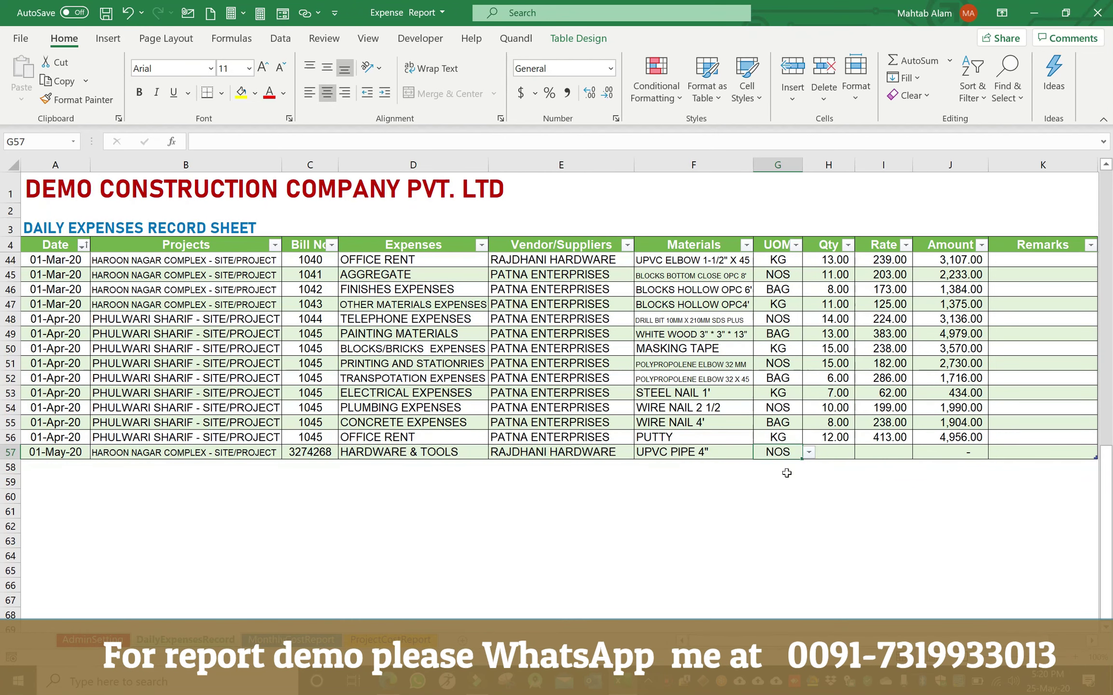
left_click(838, 449)
type("50")
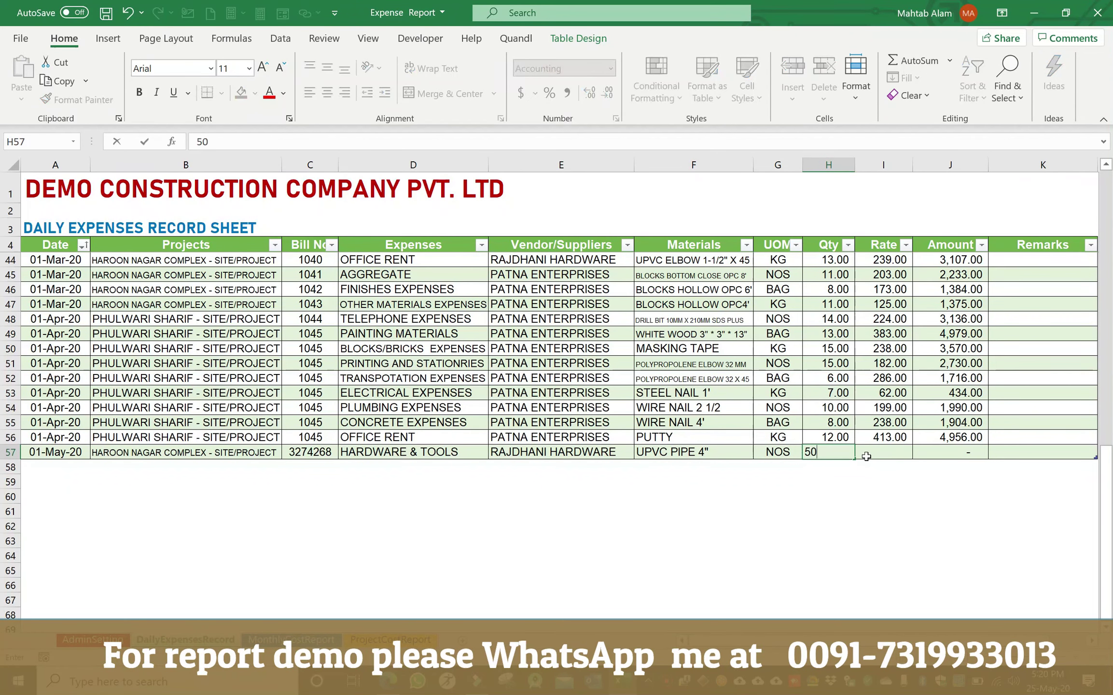
- Set the new May record's rate to 150 and save the workbook
left_click(867, 456)
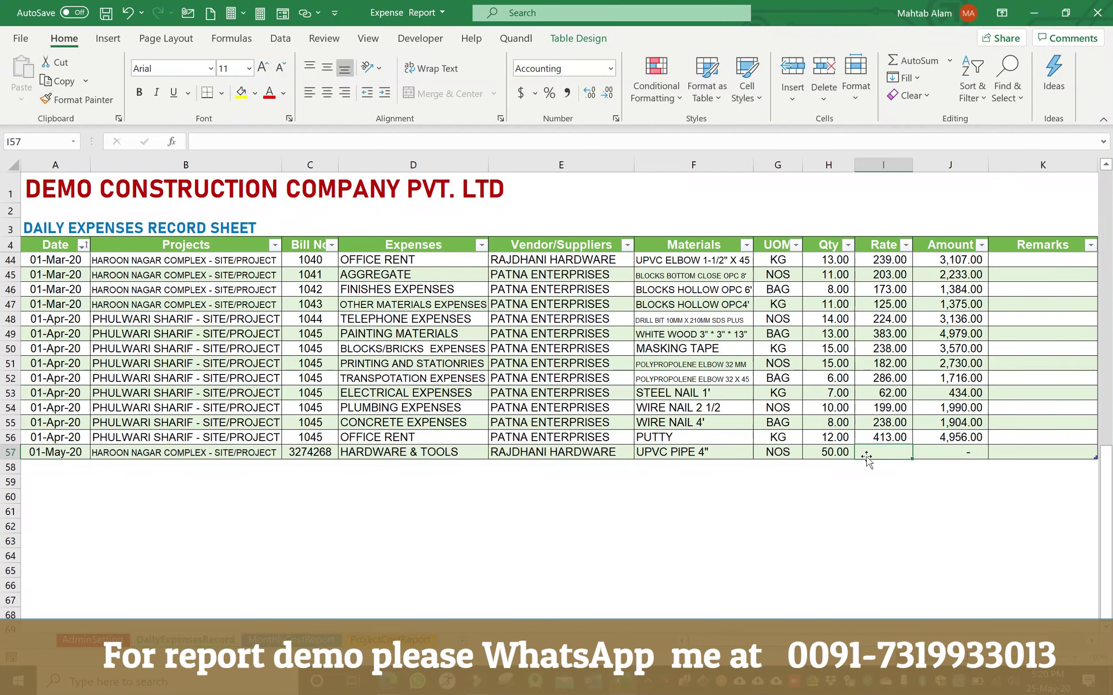
type("5")
key("BackSpace")
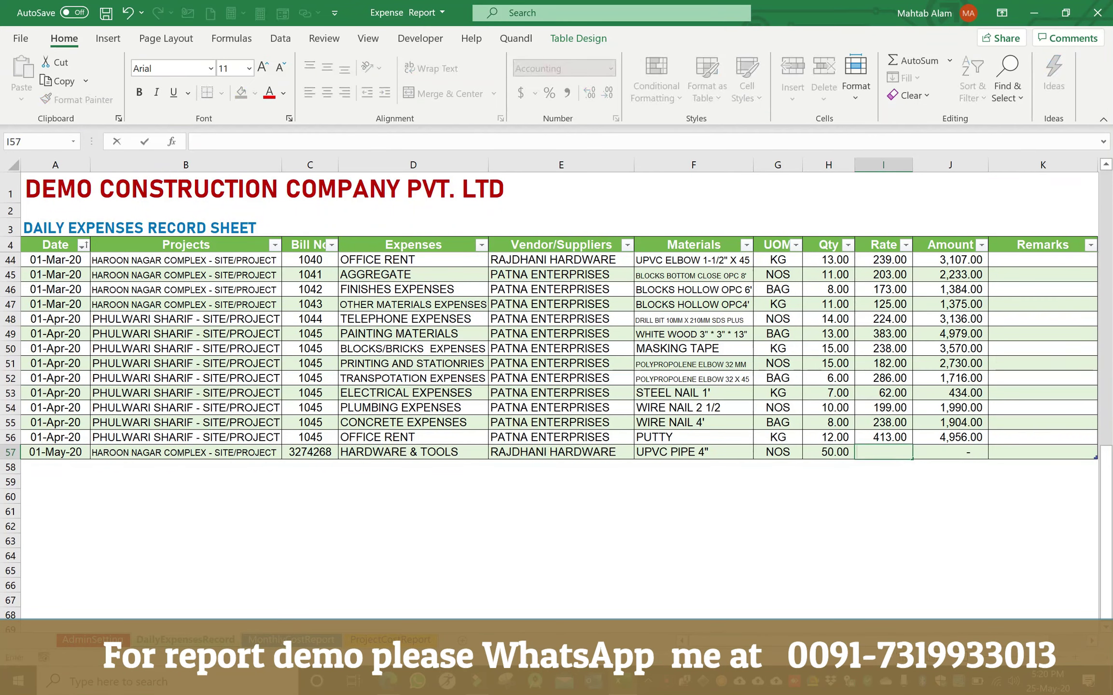
type("15")
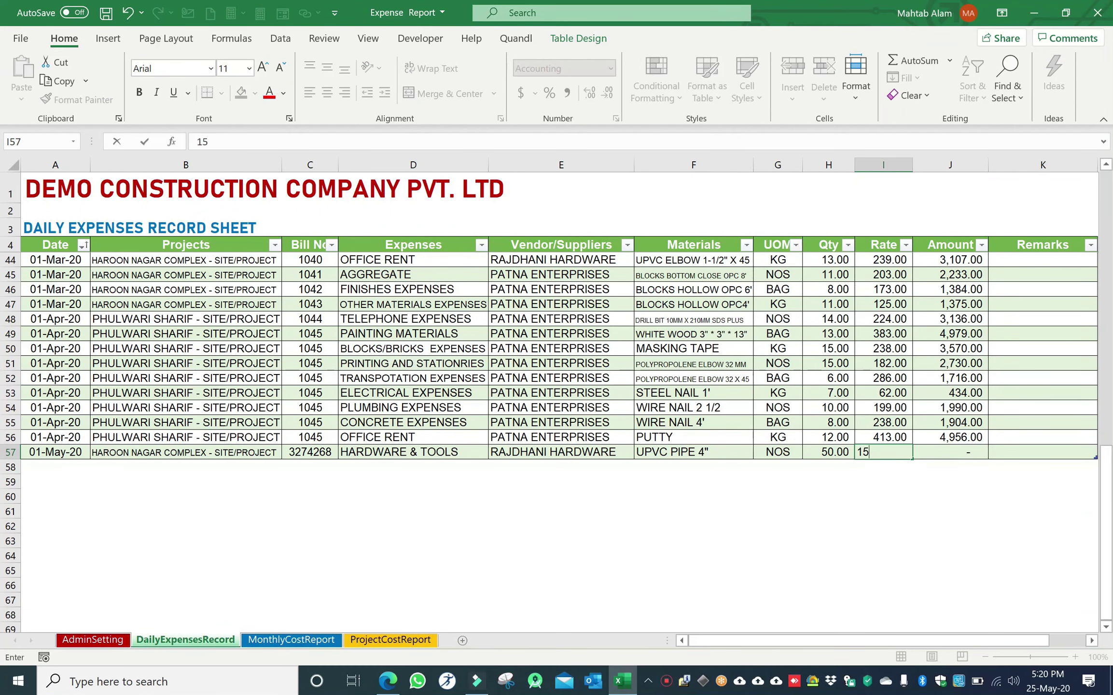
type("0")
key("Return")
key("Up")
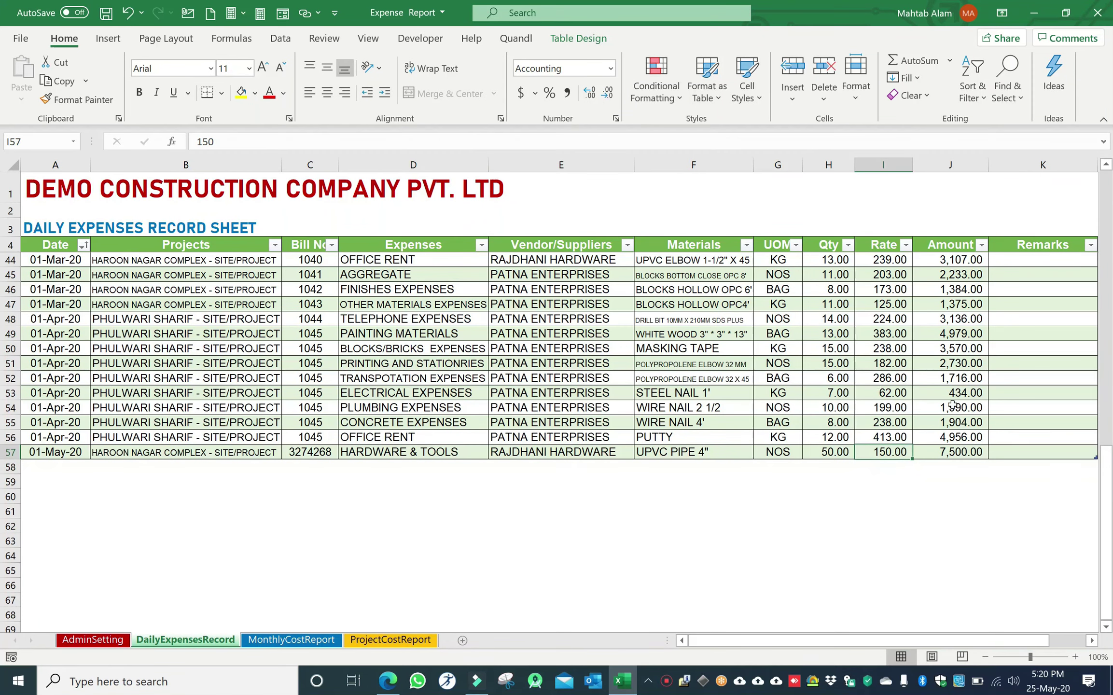
left_click(318, 453)
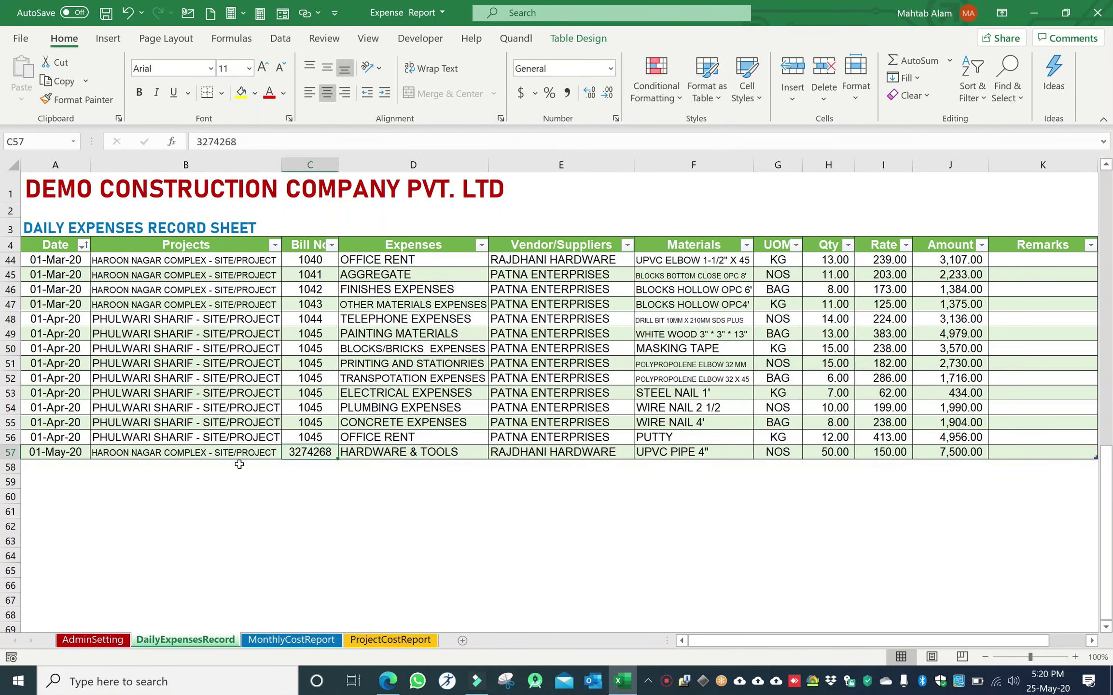
key("ctrl+s")
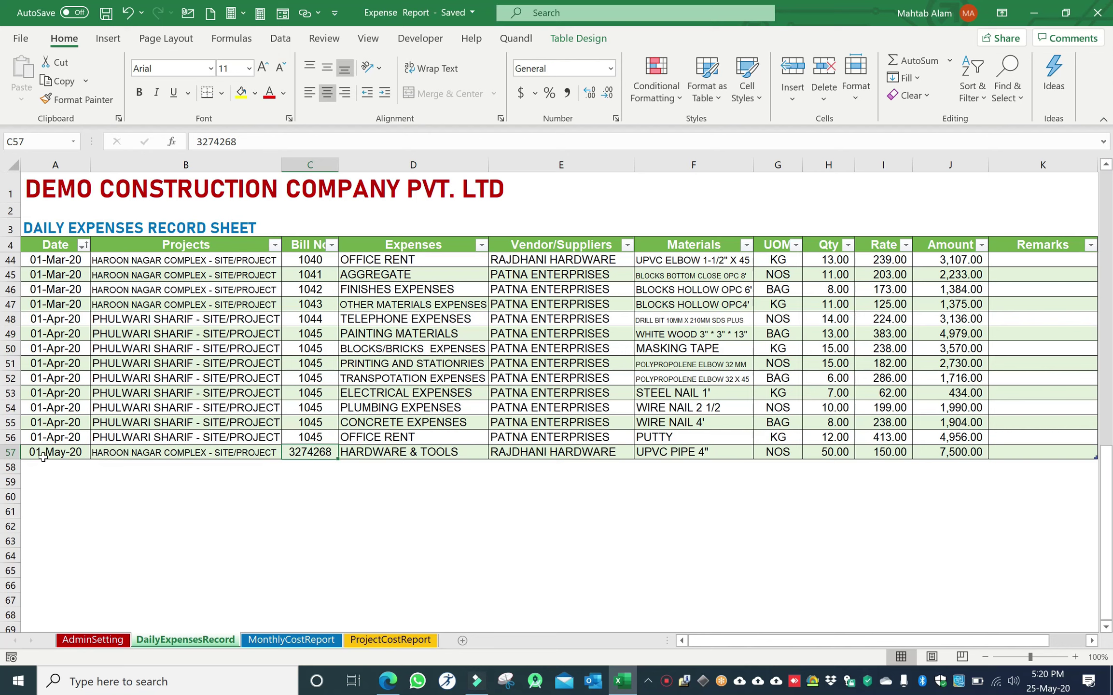
- Compare the new record's project with the project selected in the expense-wise monthly cost report
left_click_drag(42, 453, 1081, 452)
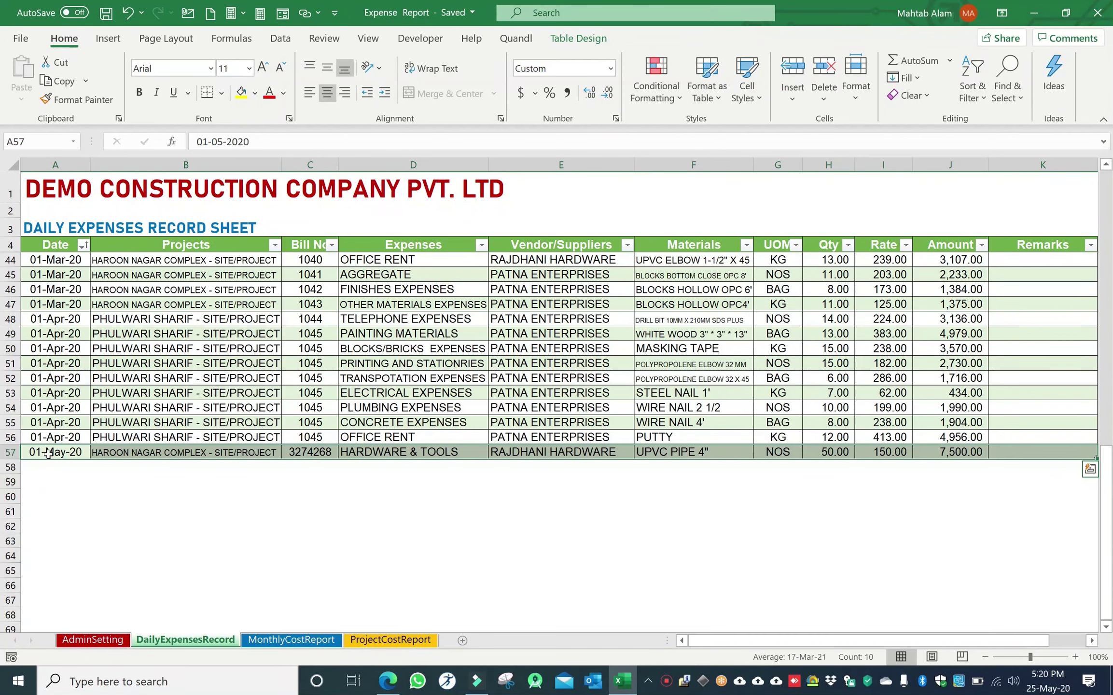
left_click(290, 640)
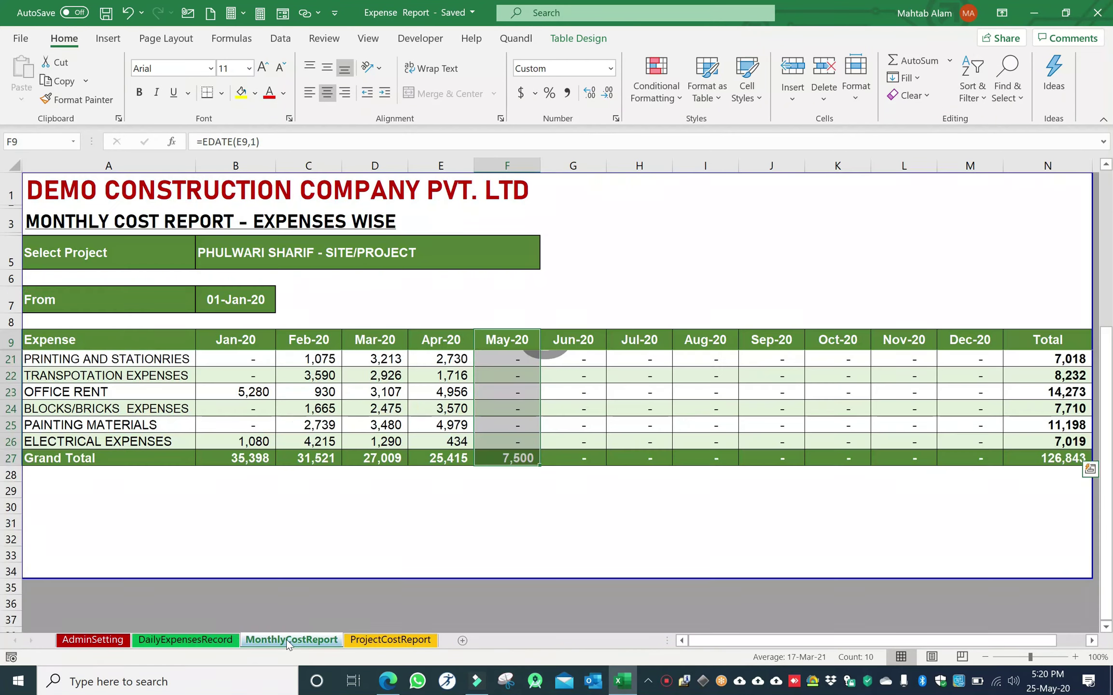
left_click(376, 251)
left_click(547, 263)
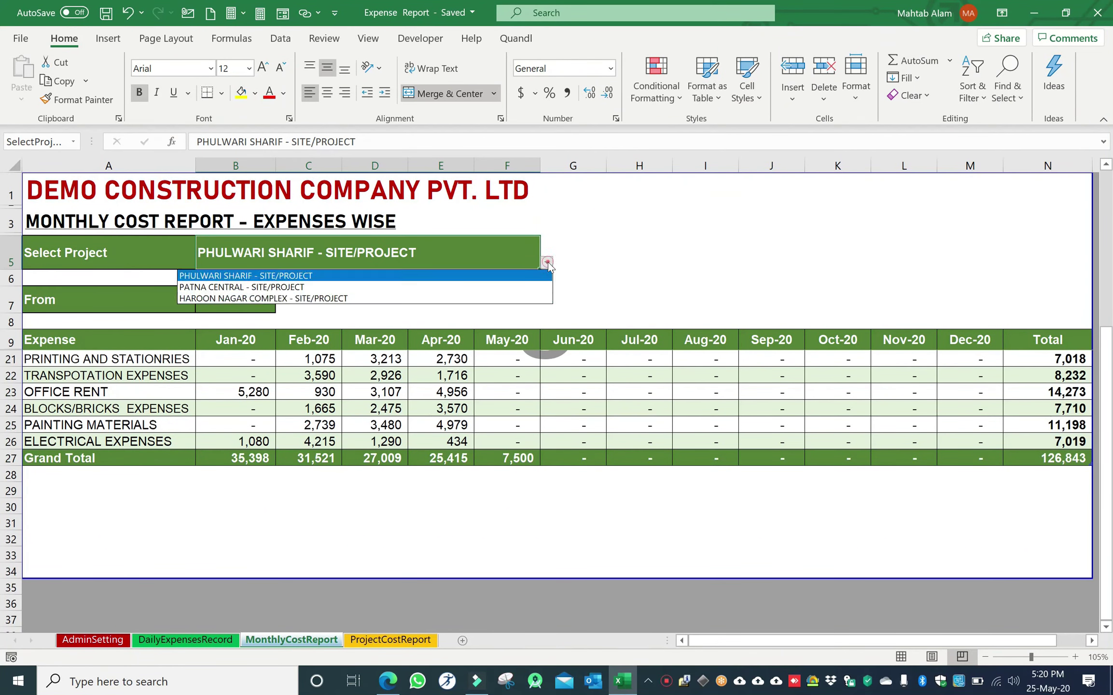
left_click(691, 285)
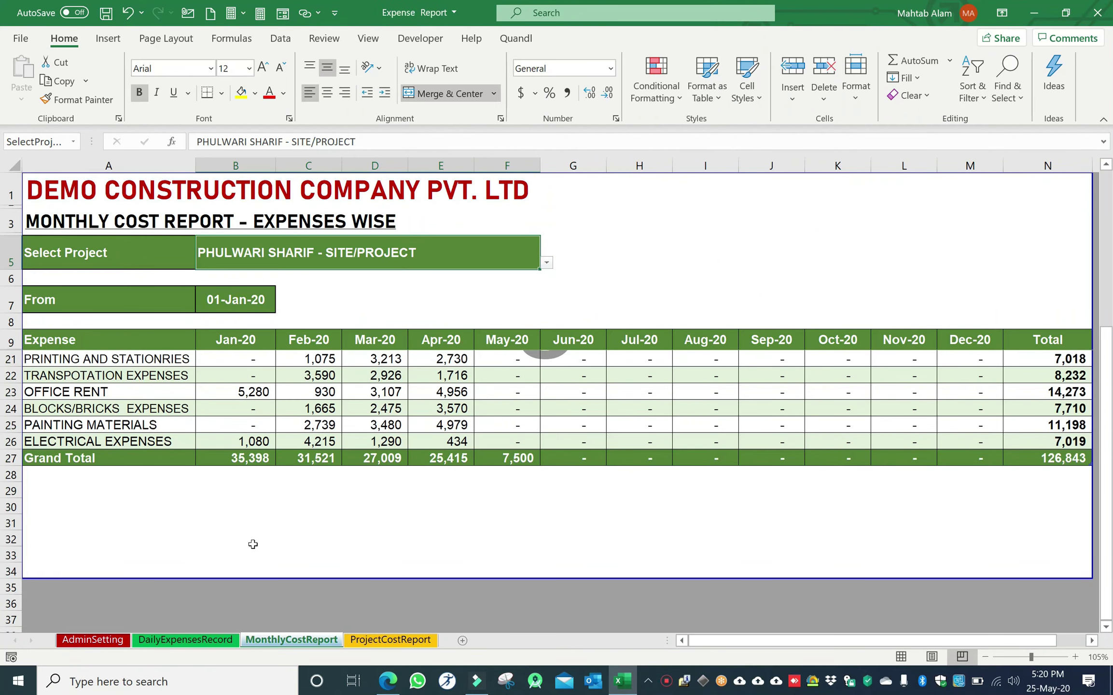
left_click(195, 640)
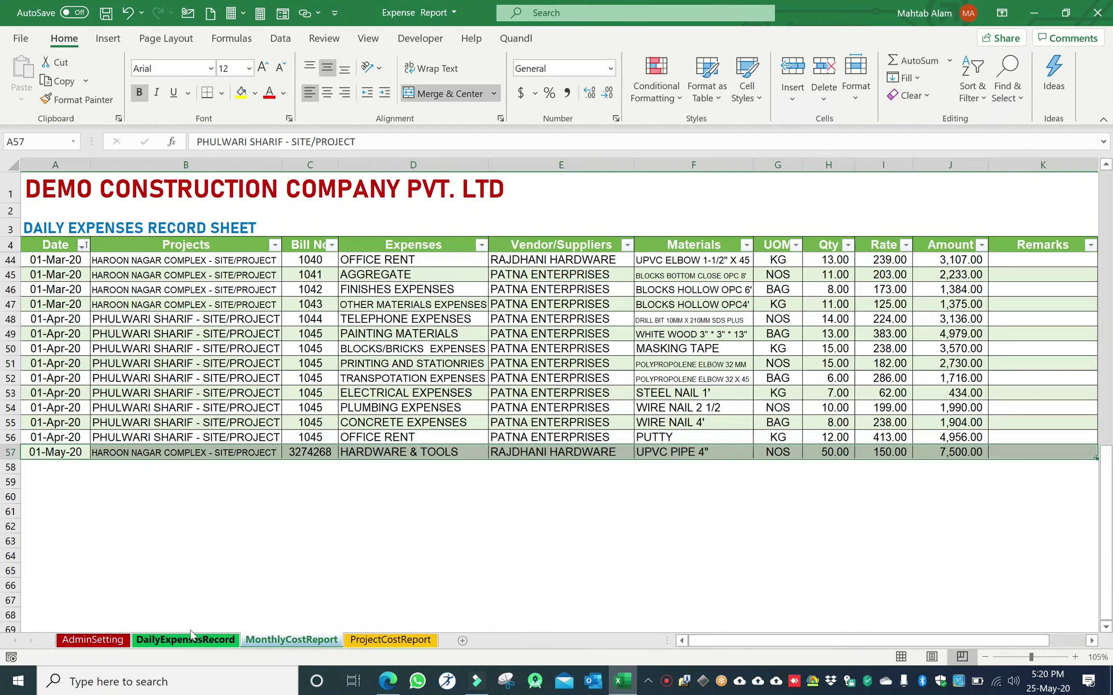
left_click(150, 452)
- Switch the expense-wise monthly cost report to the project HAROON NAGAR COMPLEX - SITE/PROJECT
left_click(291, 640)
left_click(482, 250)
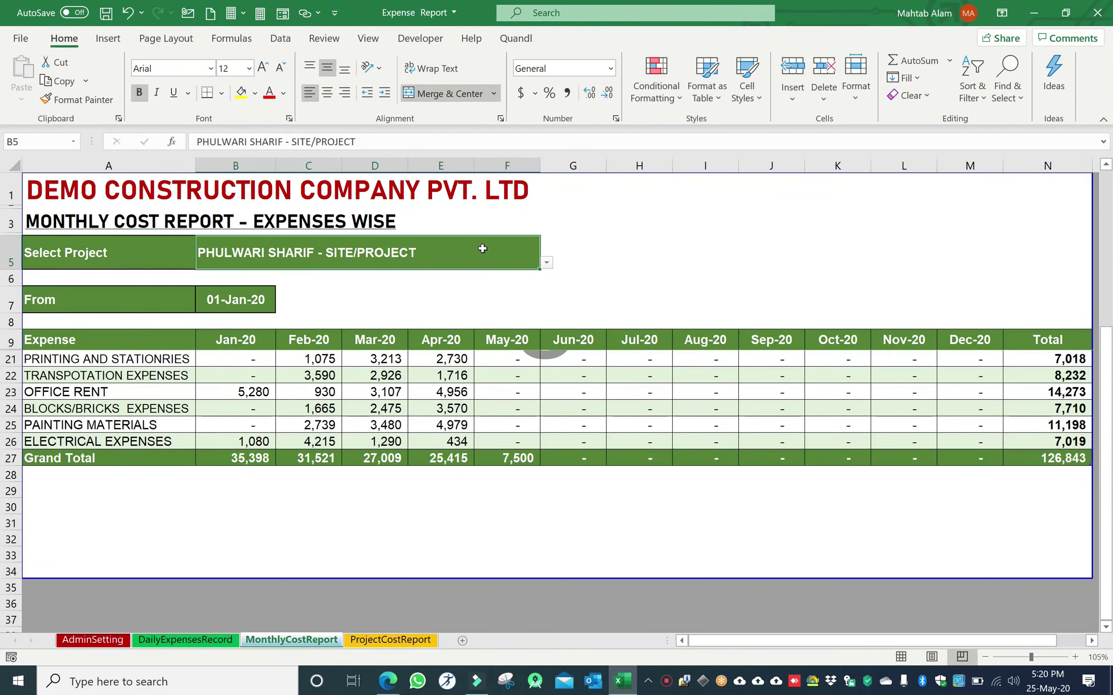
left_click(546, 262)
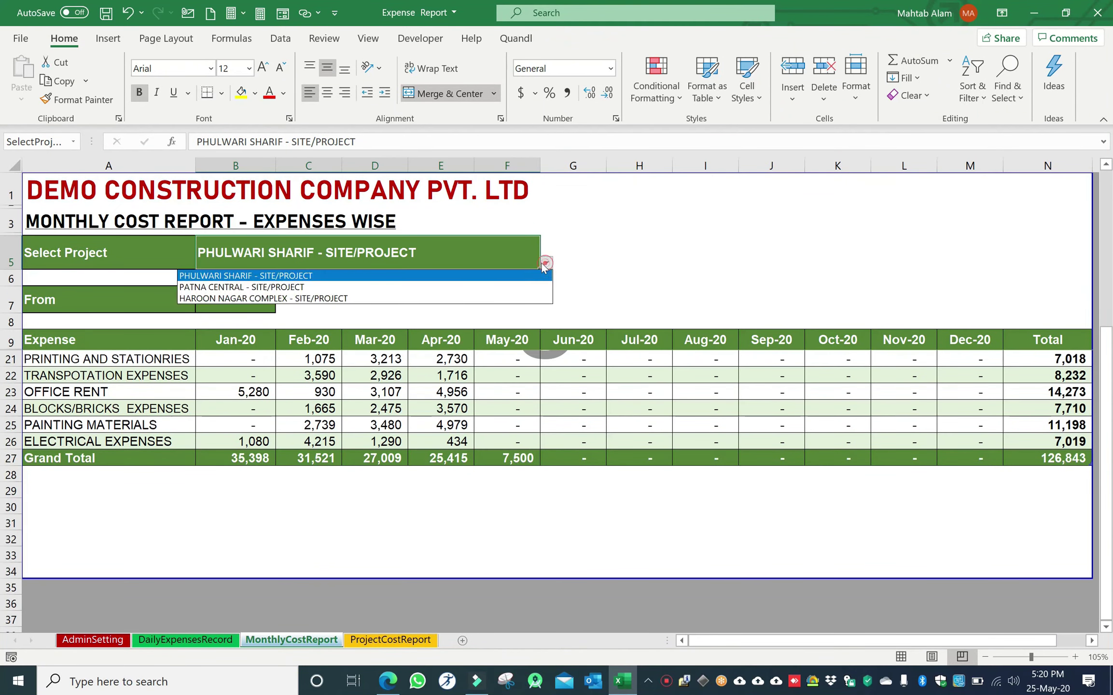
left_click(447, 298)
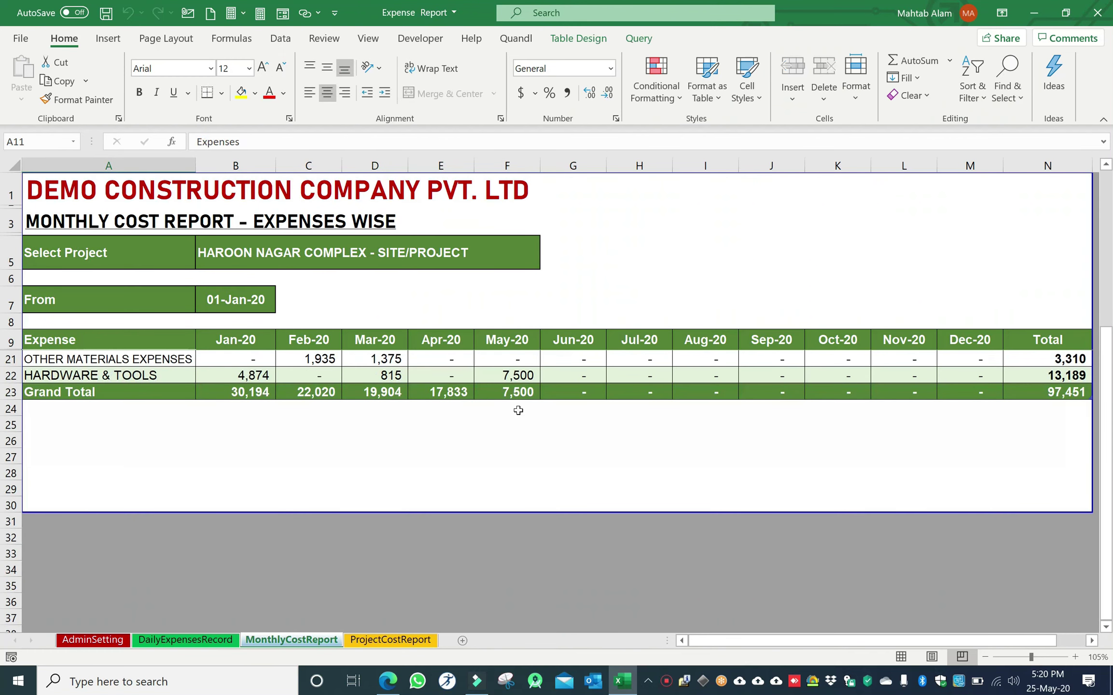
- Examine the HARDWARE & TOOLS row and the May-20 column in the expense-wise monthly cost report
left_click(518, 373)
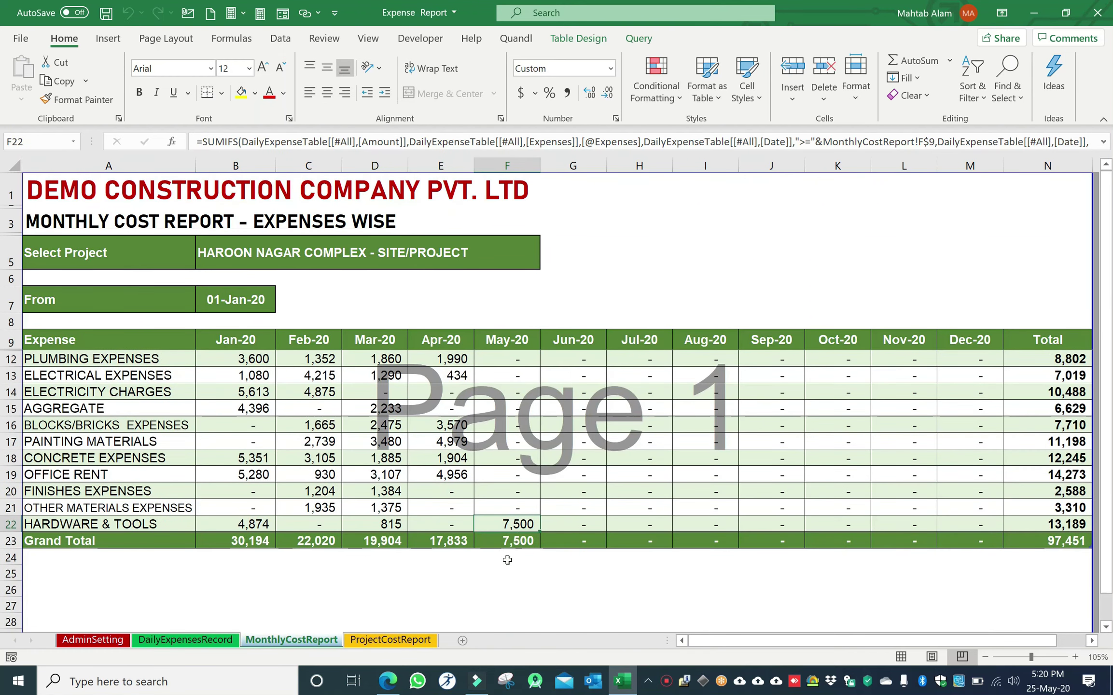
left_click_drag(145, 524, 532, 524)
left_click(531, 524)
left_click_drag(507, 339, 494, 542)
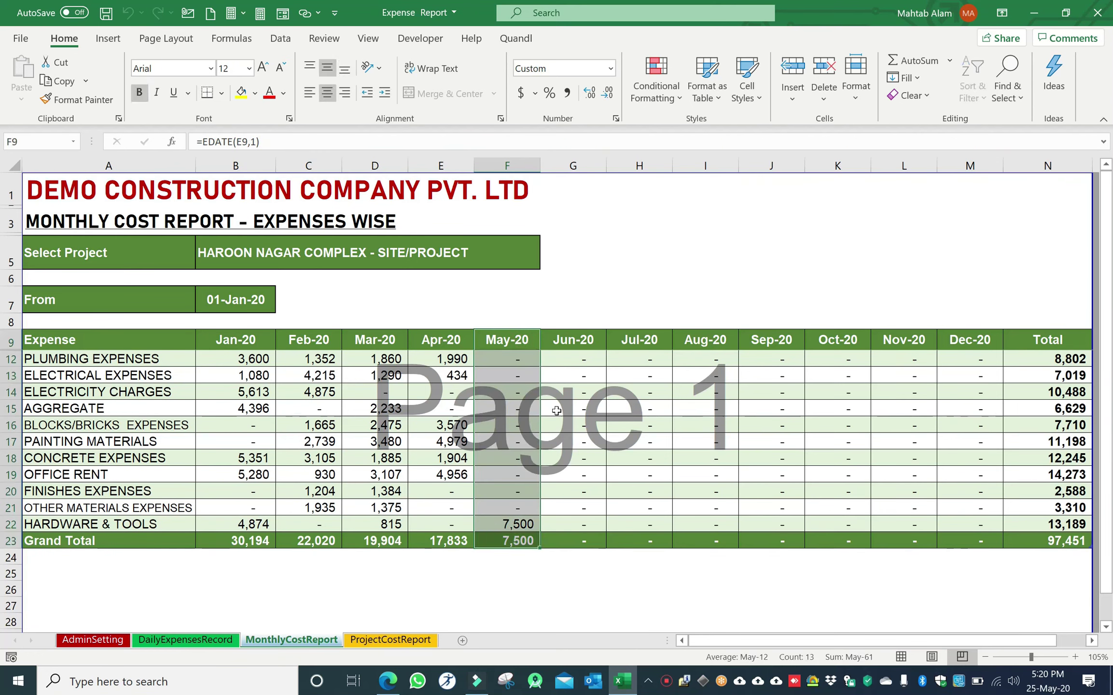
left_click(511, 410)
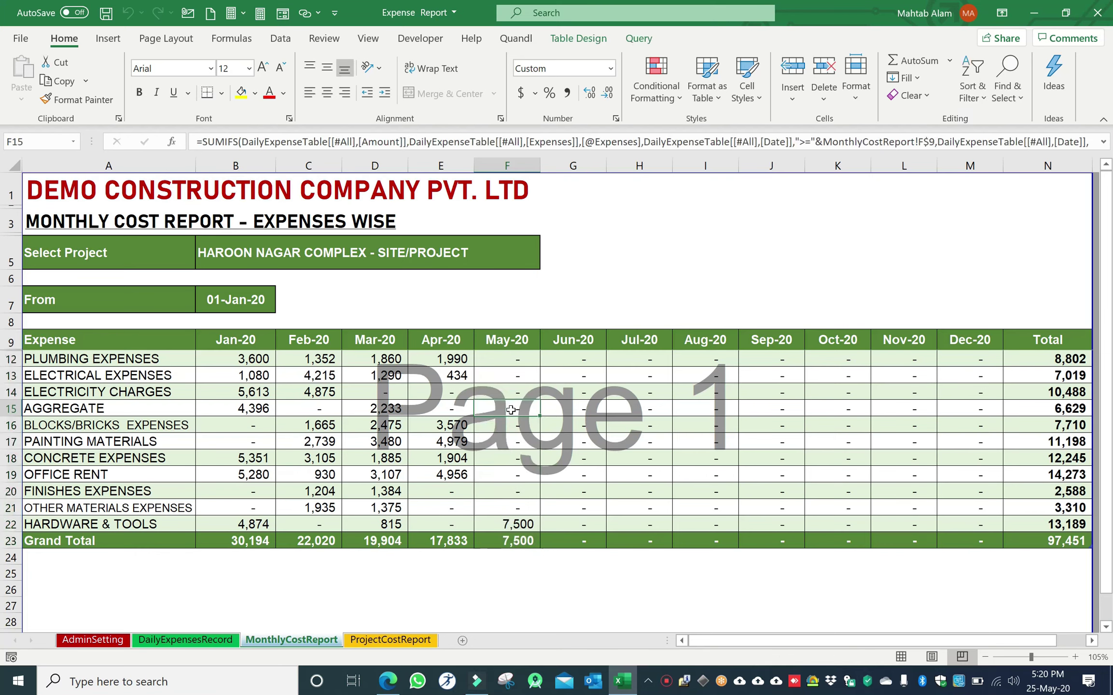
- Update the project-wise cost report and examine its May-20 column for HAROON NAGAR COMPLEX - SITE/PROJECT
left_click(390, 640)
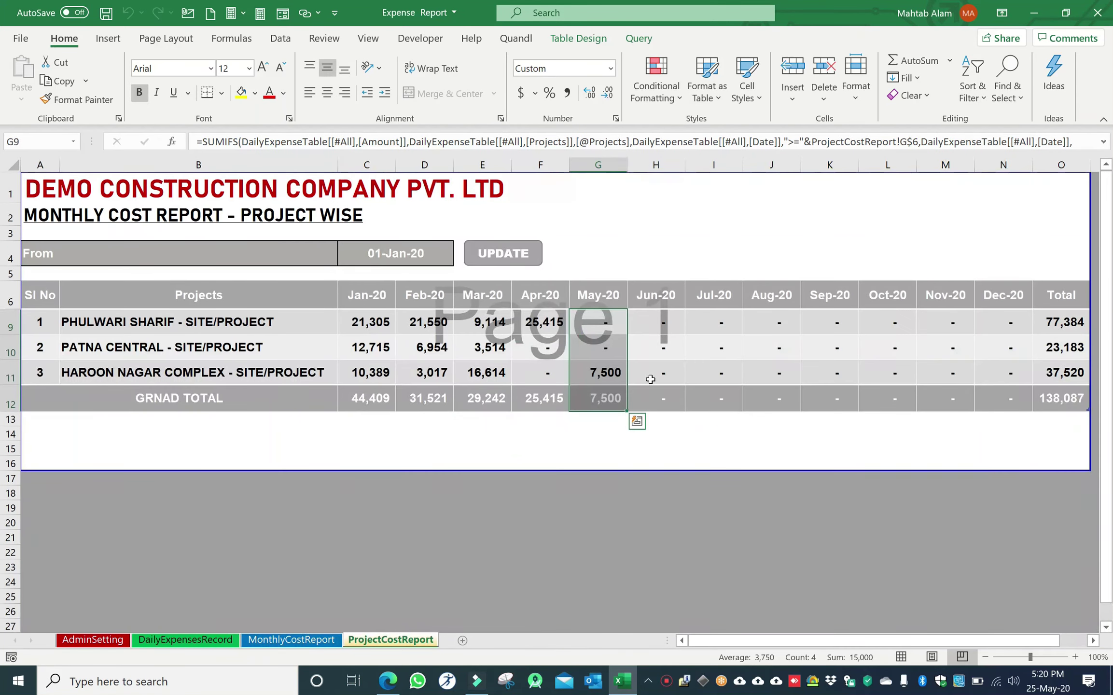
left_click(610, 379)
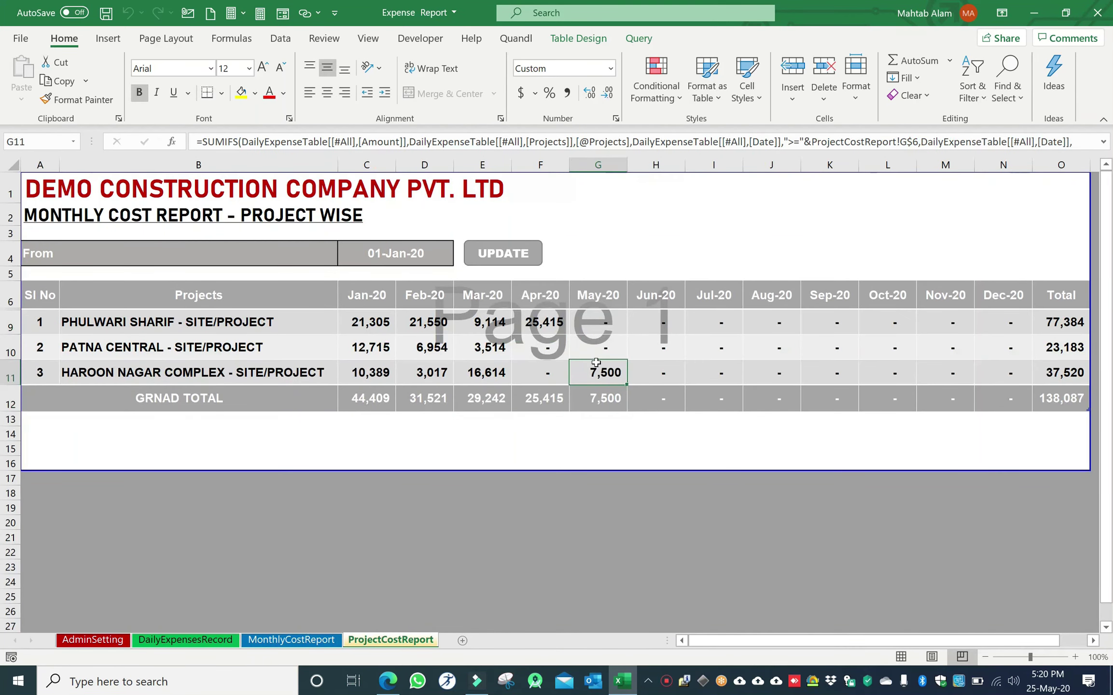
left_click(516, 256)
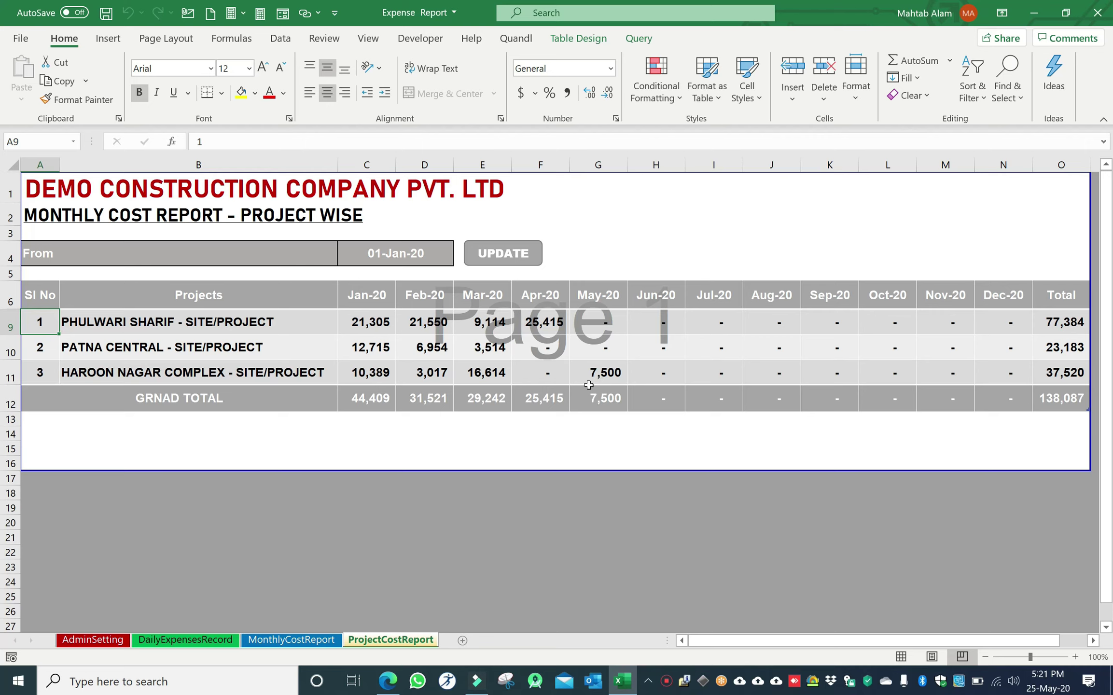
left_click_drag(598, 287, 577, 371)
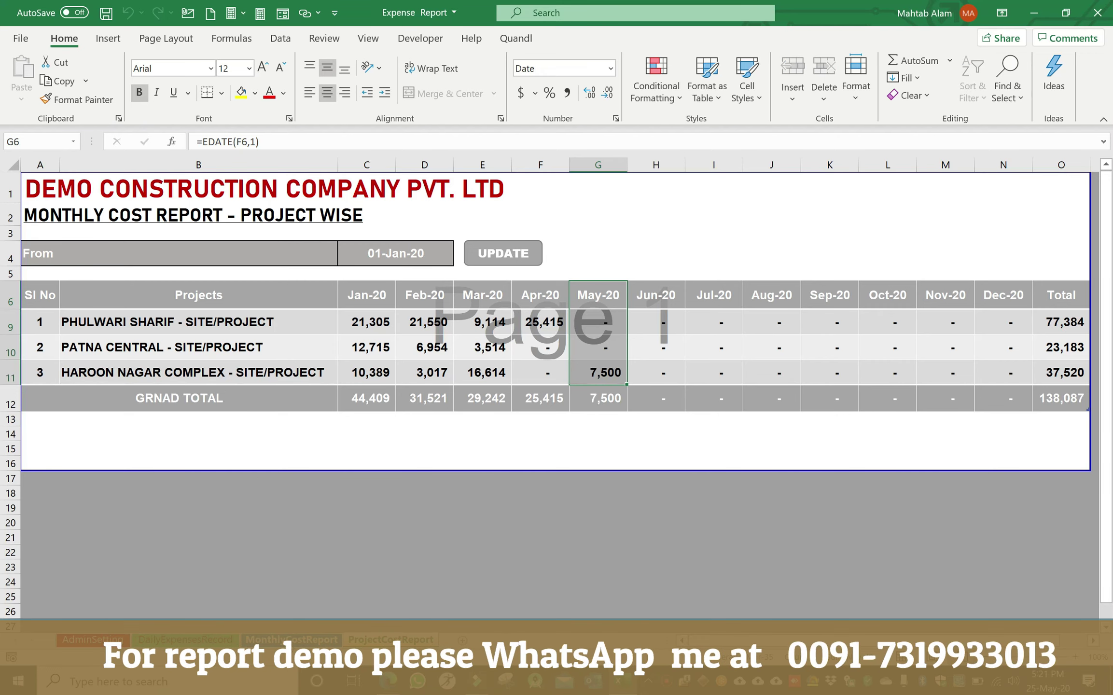
- Revisit the daily expenses record, and examine the list of expense categories in the expense-wise monthly cost report
left_click(316, 643)
left_click(202, 637)
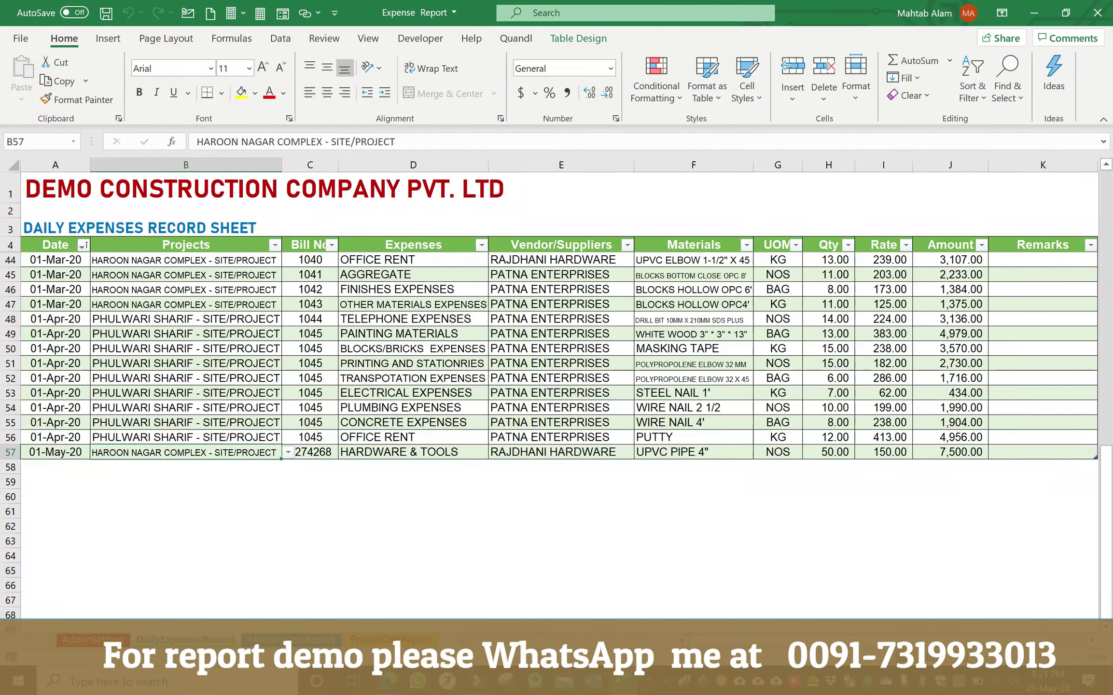
left_click(292, 640)
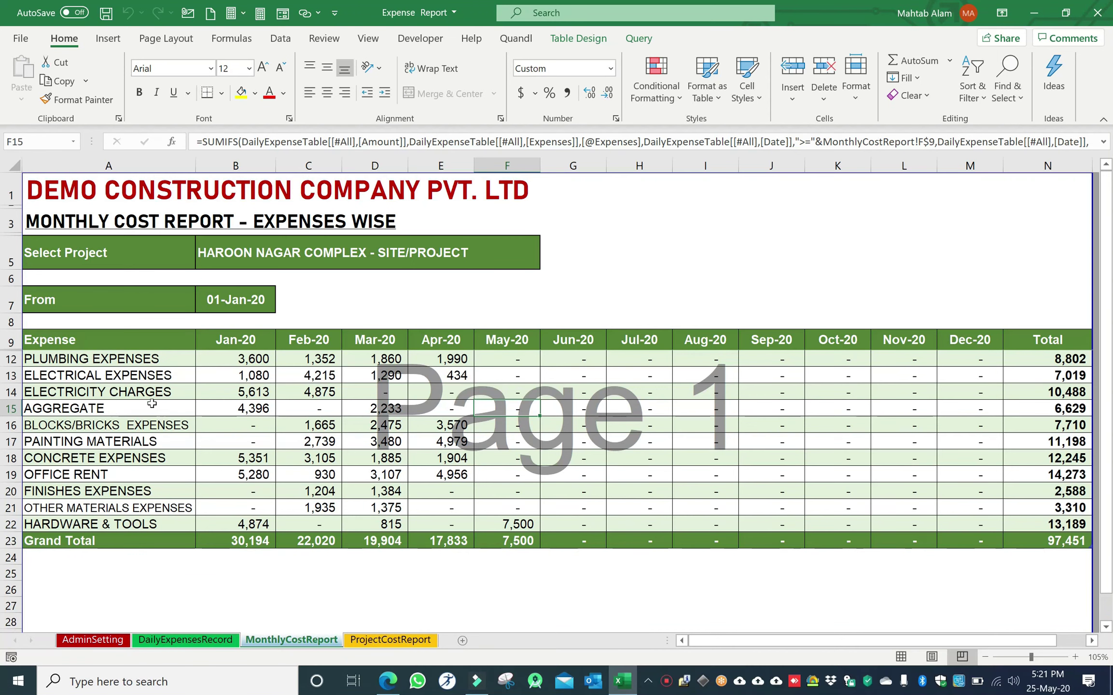
left_click(124, 370)
key("Down")
key("Down")
key("Up")
key("Up")
key("Up")
key("Down")
key("Down")
key("Up")
key("Up")
key("Down")
key("Down")
key("Down")
key("Down")
key("Down")
key("Down")
key("Down")
key("Down")
key("Down")
key("Up")
key("Up")
key("Up")
key("Up")
key("Up")
key("Up")
key("Up")
key("Up")
key("Up")
key("Down")
key("Down")
key("Down")
key("Down")
key("Down")
key("Down")
key("Down")
key("Down")
key("Down")
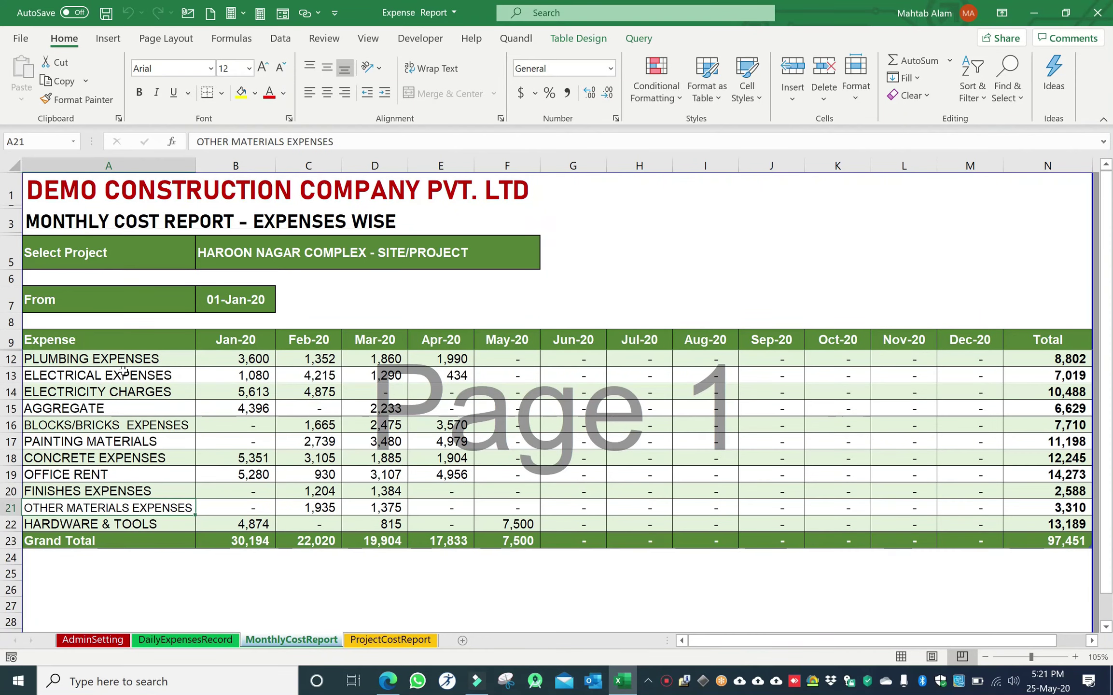
key("Right")
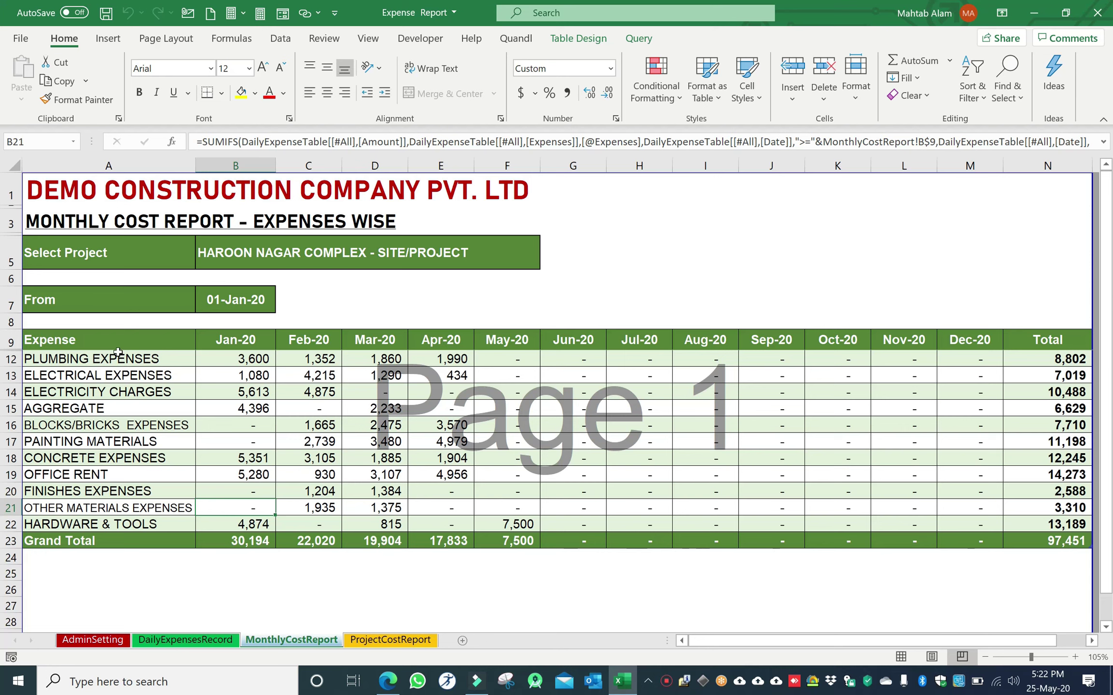
left_click(154, 377)
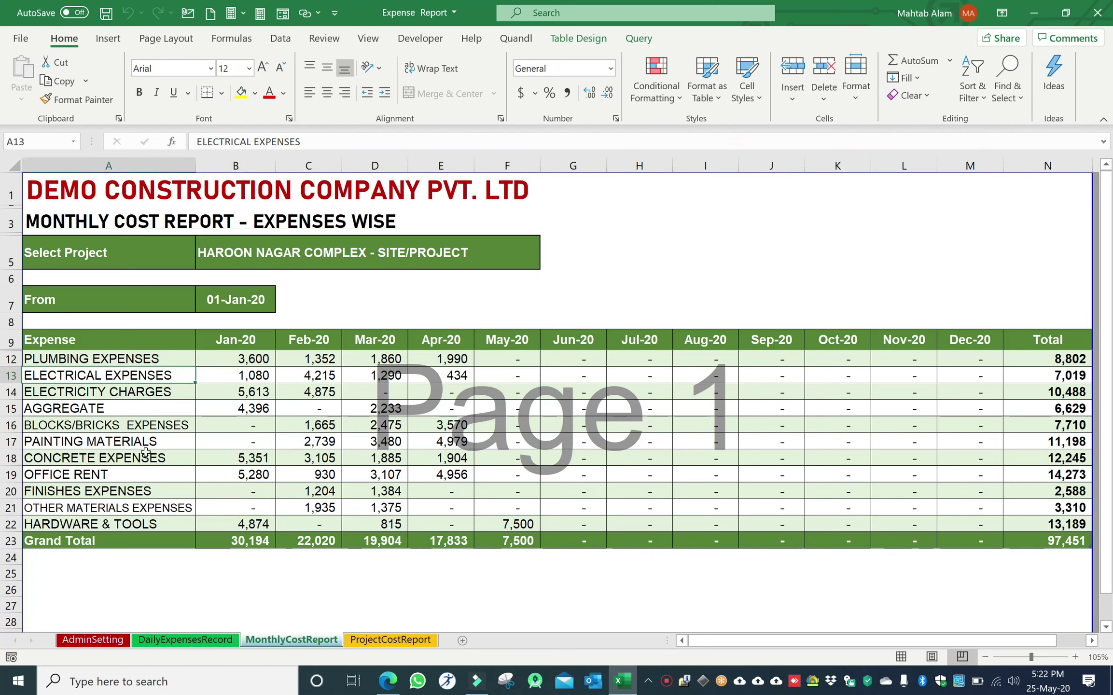